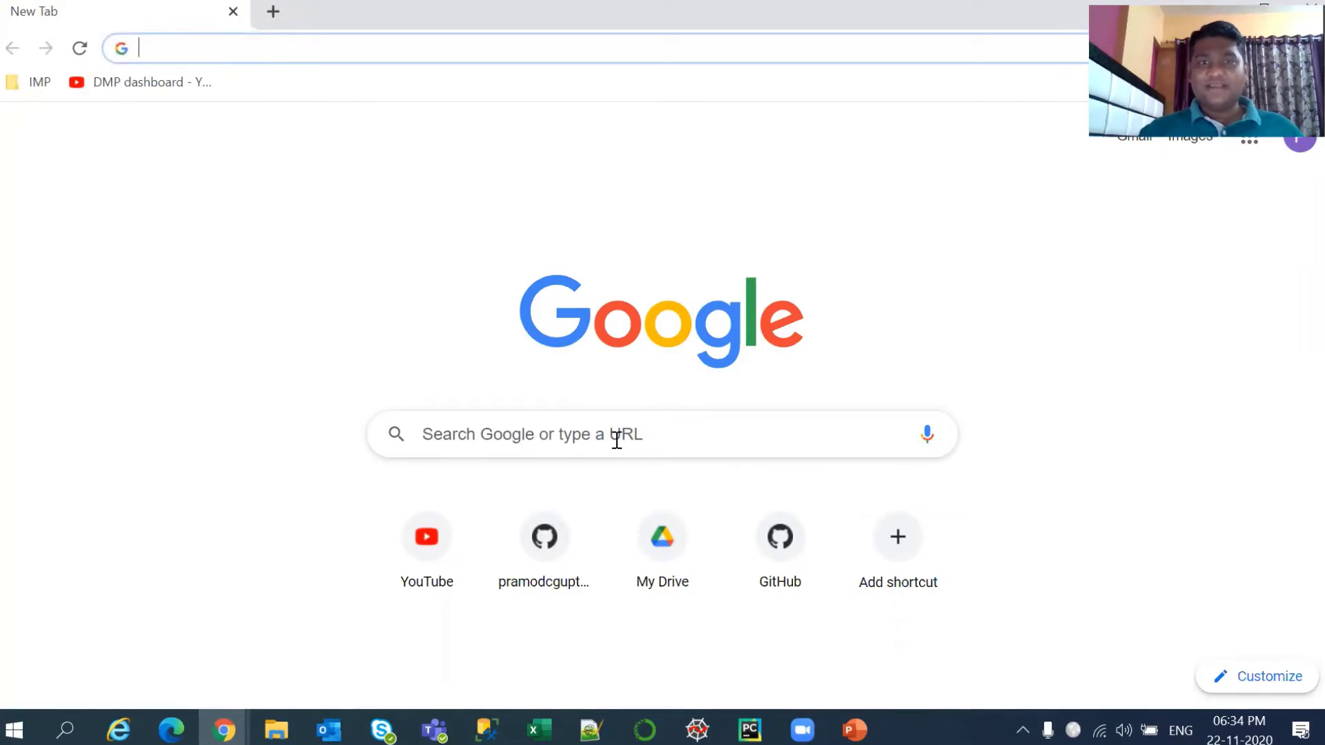
# - Search Google for "python download"
pyautogui.click(617, 439)
pyautogui.write('pytho')
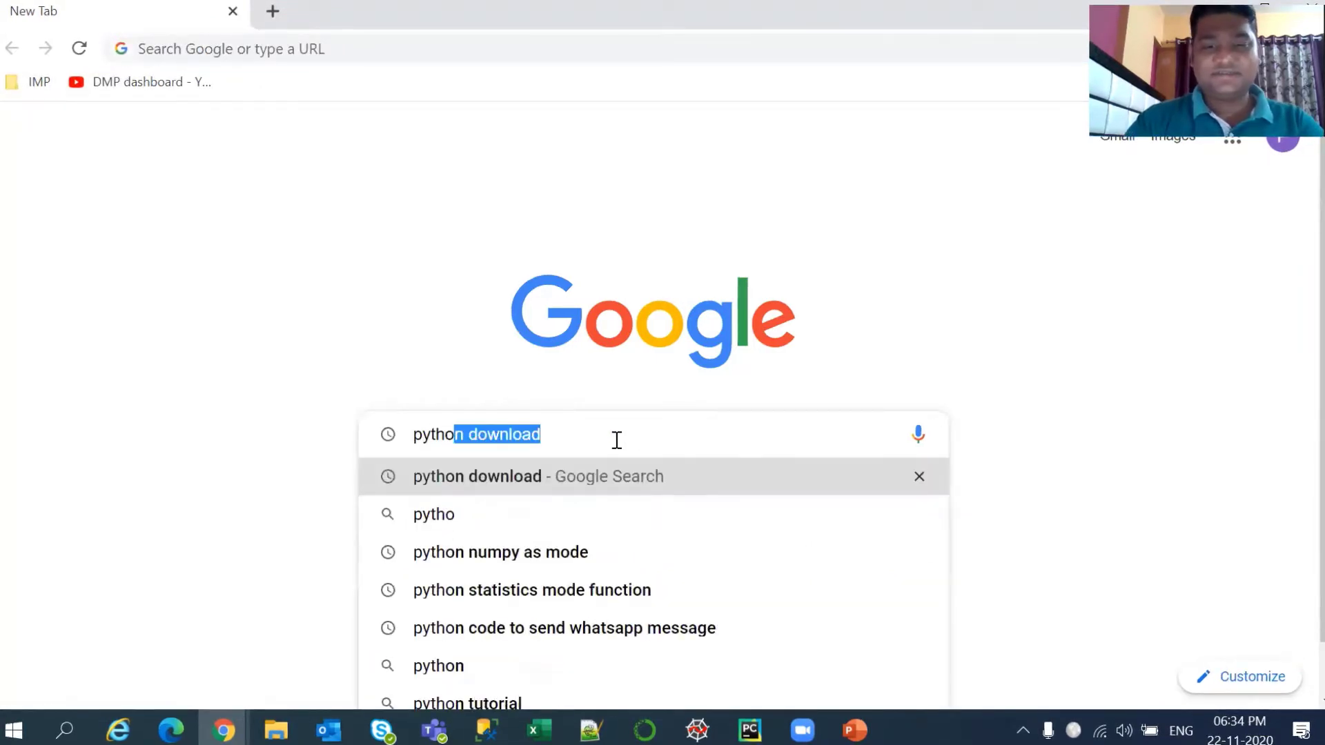
pyautogui.write('n ')
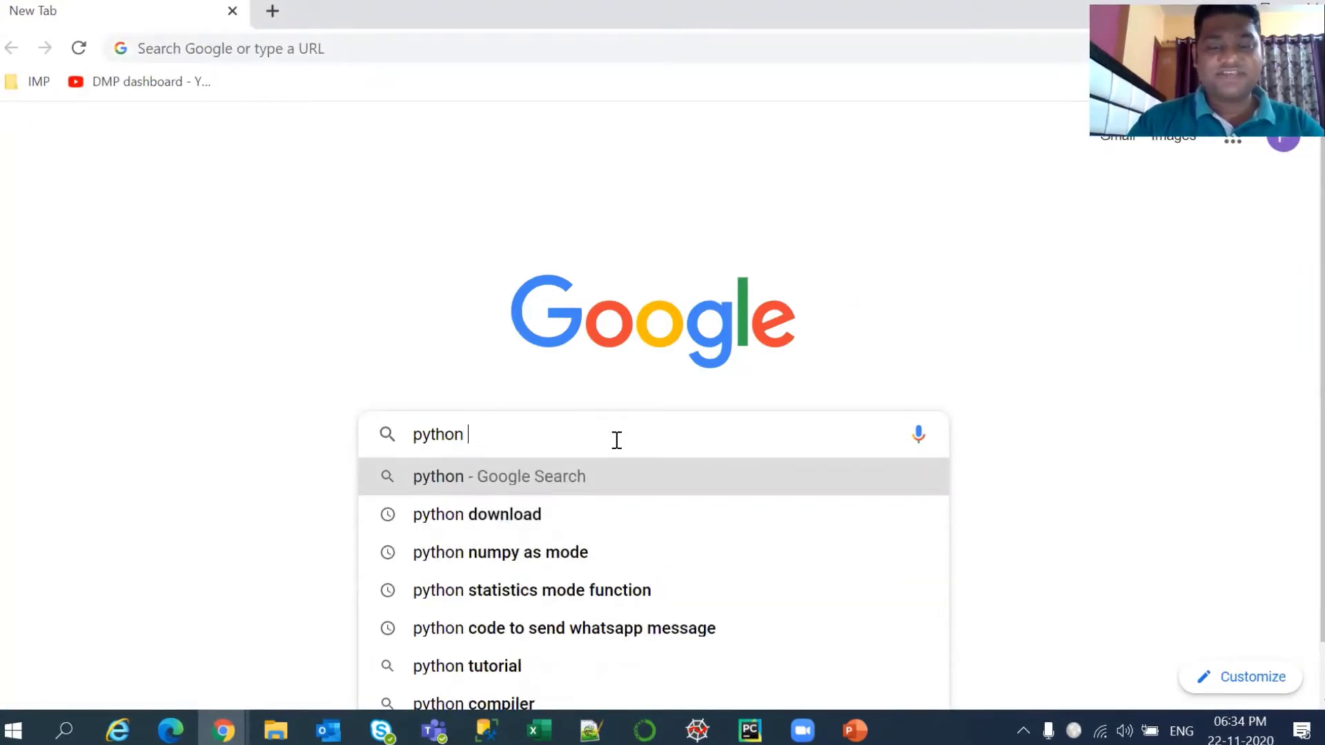
pyautogui.write('do')
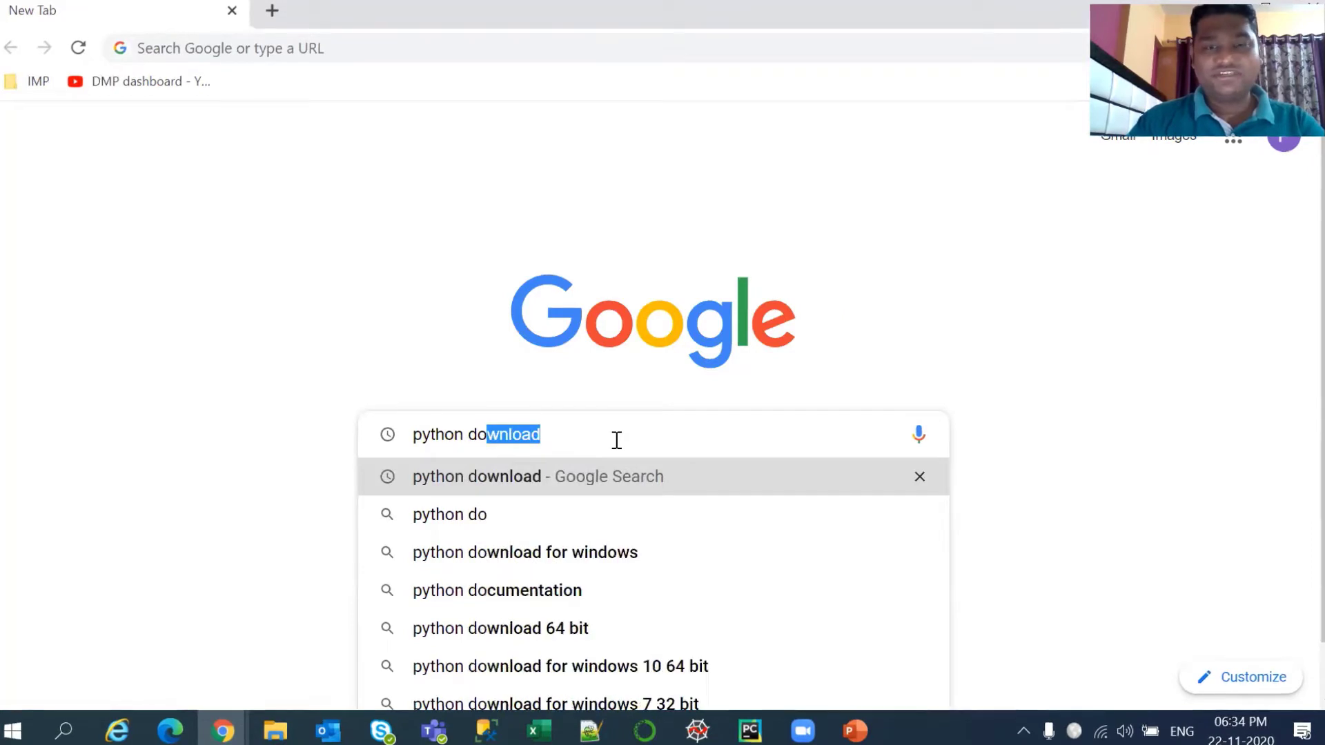
pyautogui.press('Right')
pyautogui.press('Return')
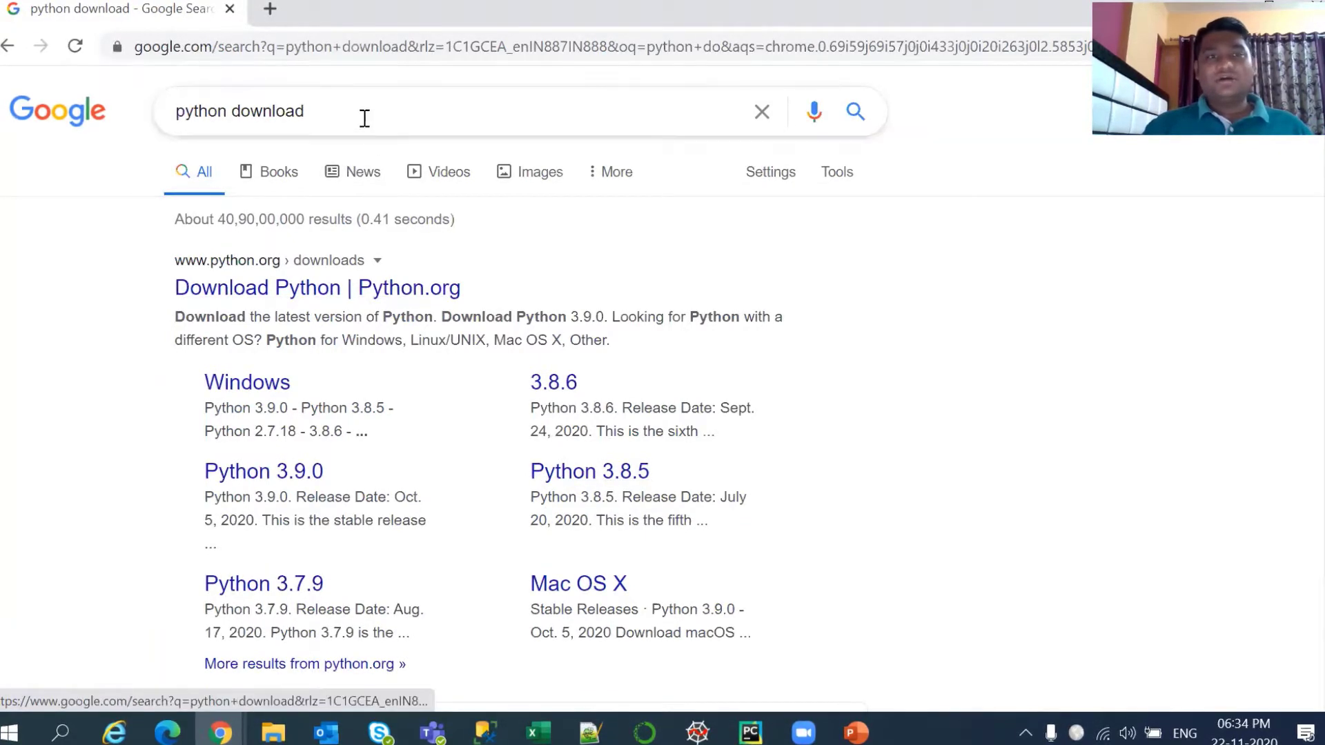
# - Change the Google search to "ananconda installdownload" and run it
pyautogui.click(212, 113)
pyautogui.doubleClick(212, 113)
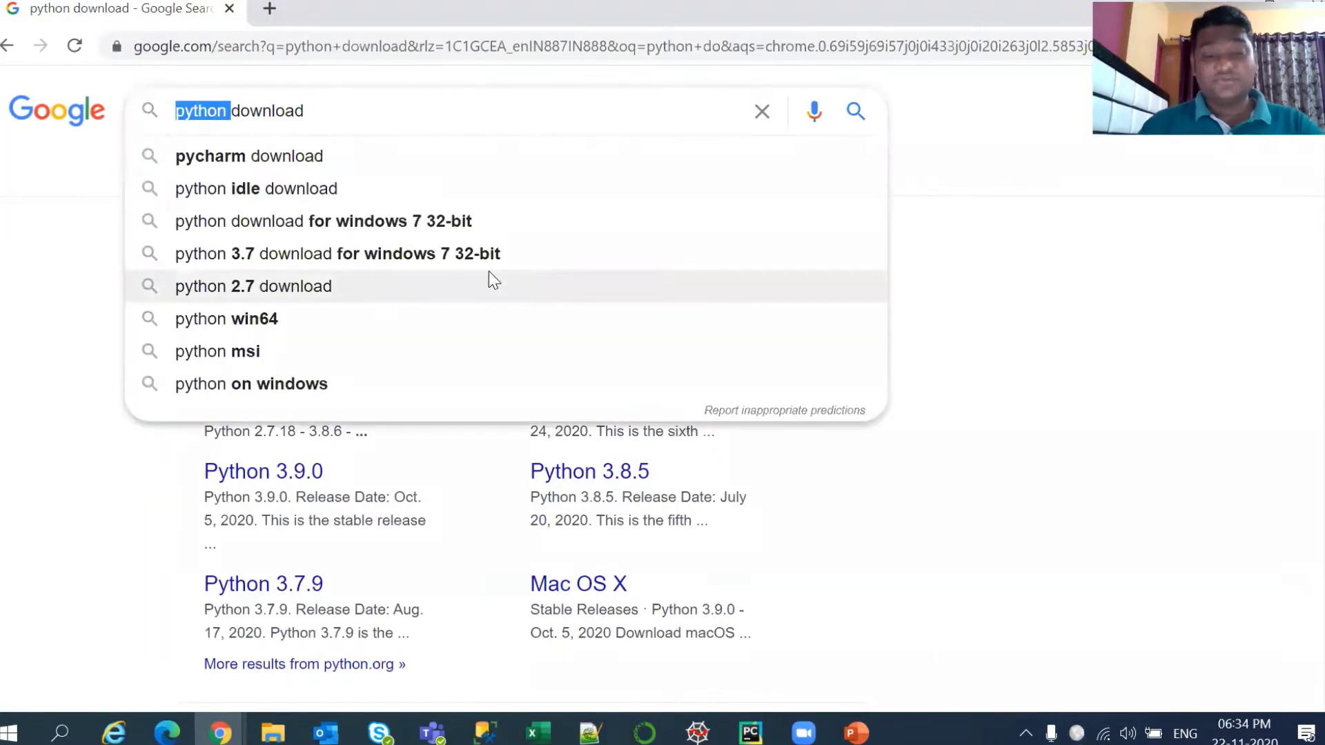
pyautogui.write('anand')
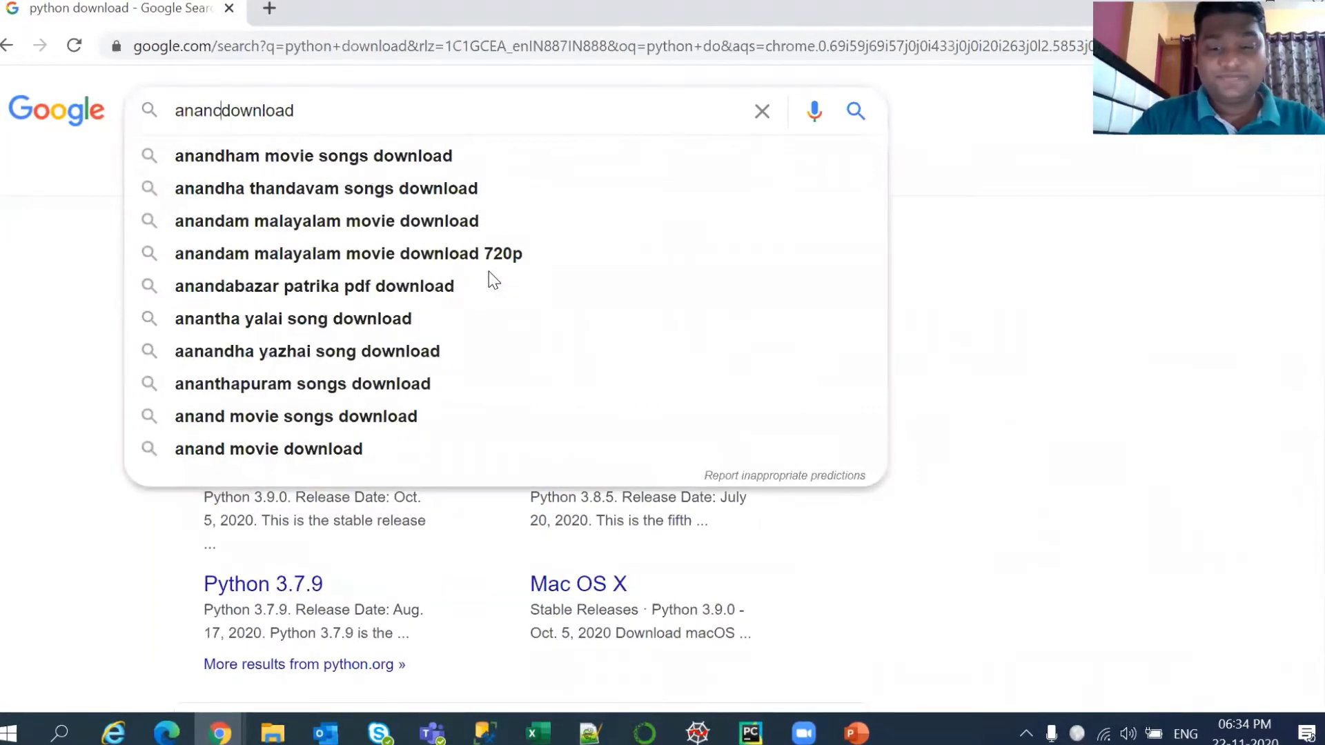
pyautogui.press('BackSpace')
pyautogui.write('conda')
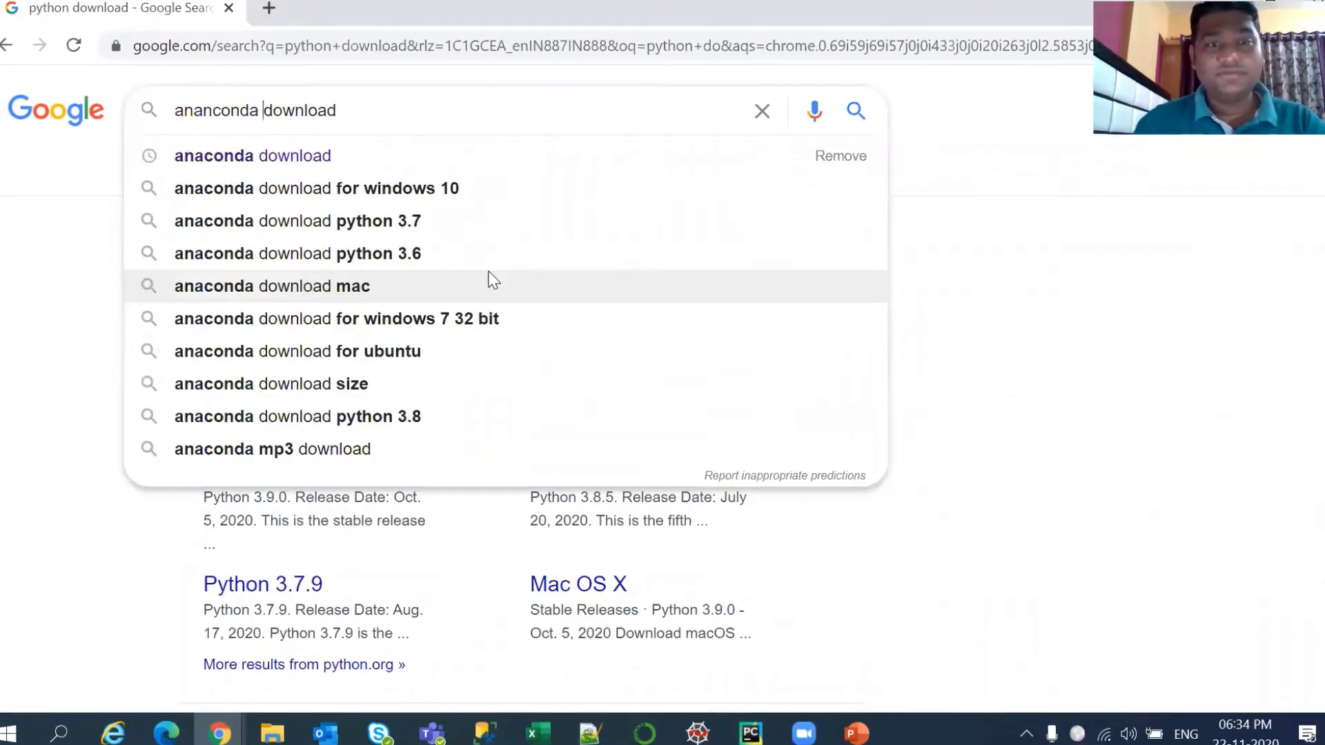
pyautogui.hotkey('ctrl', 'Left')
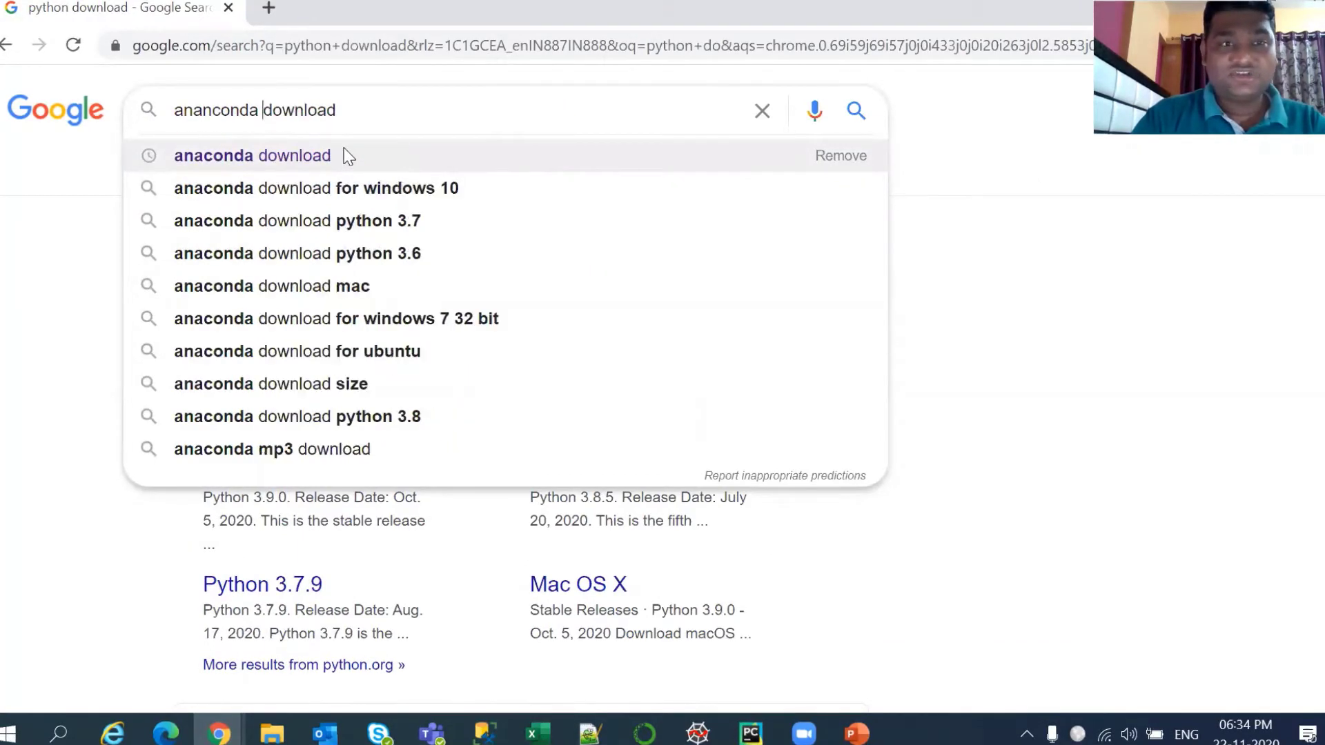
pyautogui.write('inst')
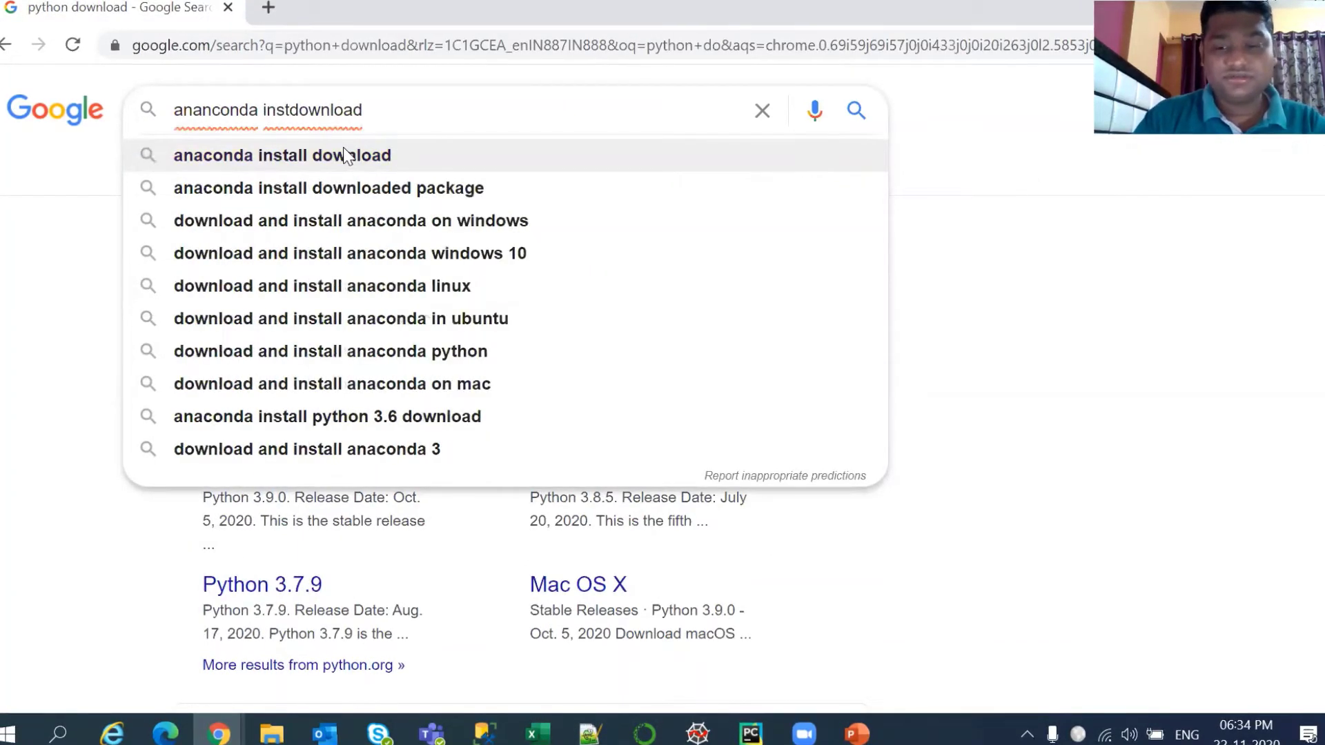
pyautogui.write('all')
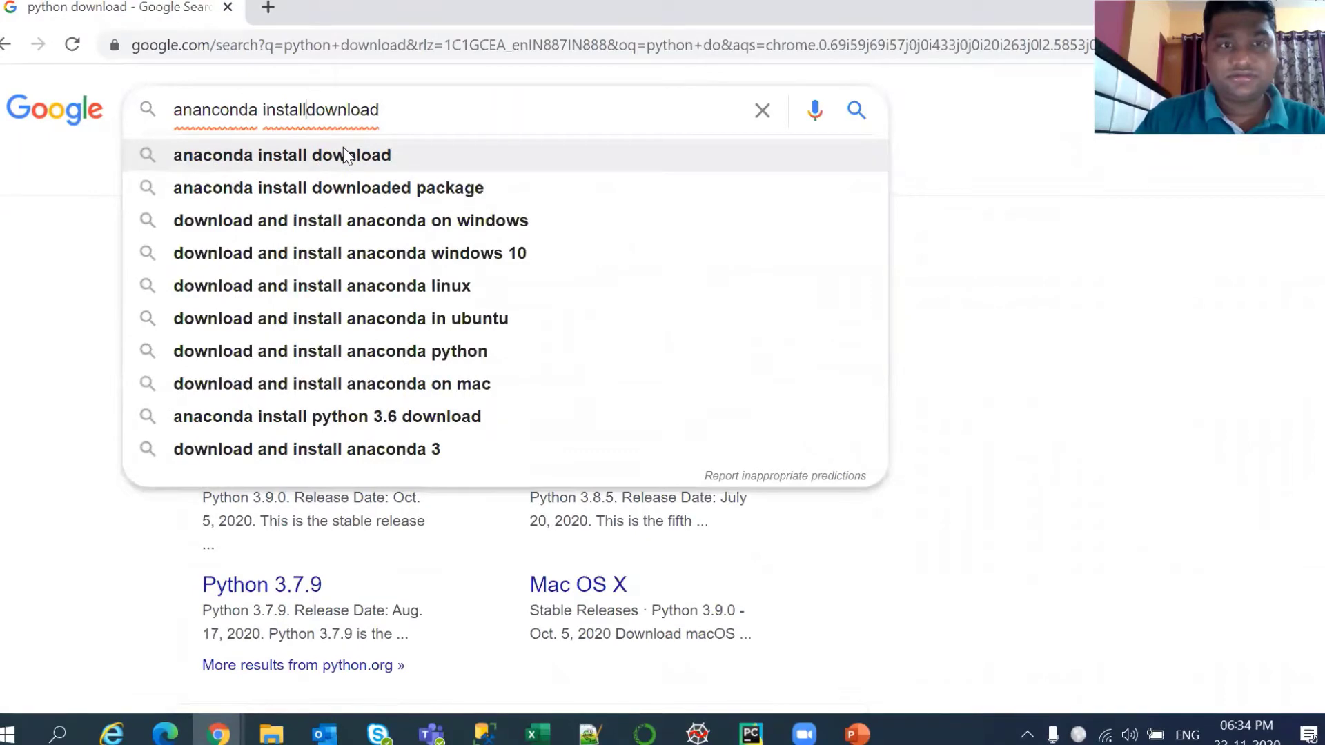
pyautogui.press('Return')
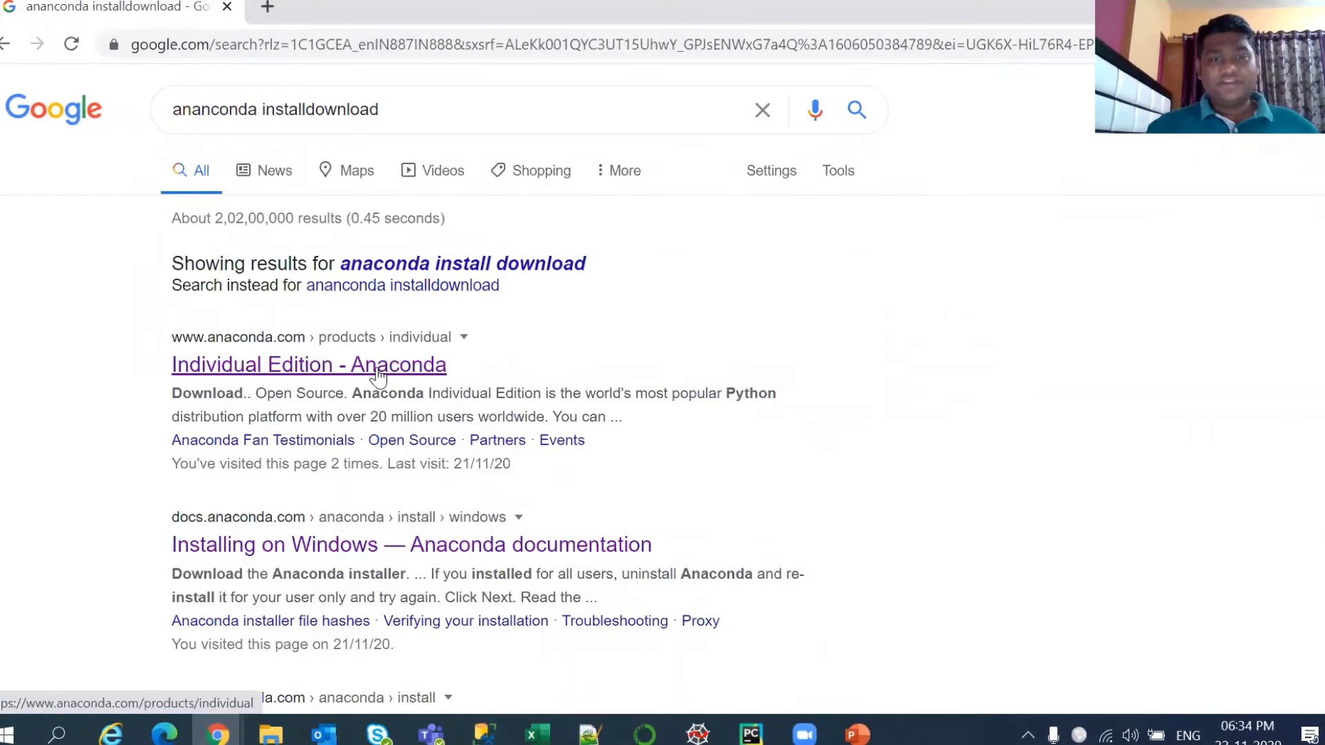
# - Open Anaconda's Individual Edition page and download the Python 3.8 64-Bit Graphical Installer for Windows
pyautogui.click(379, 366)
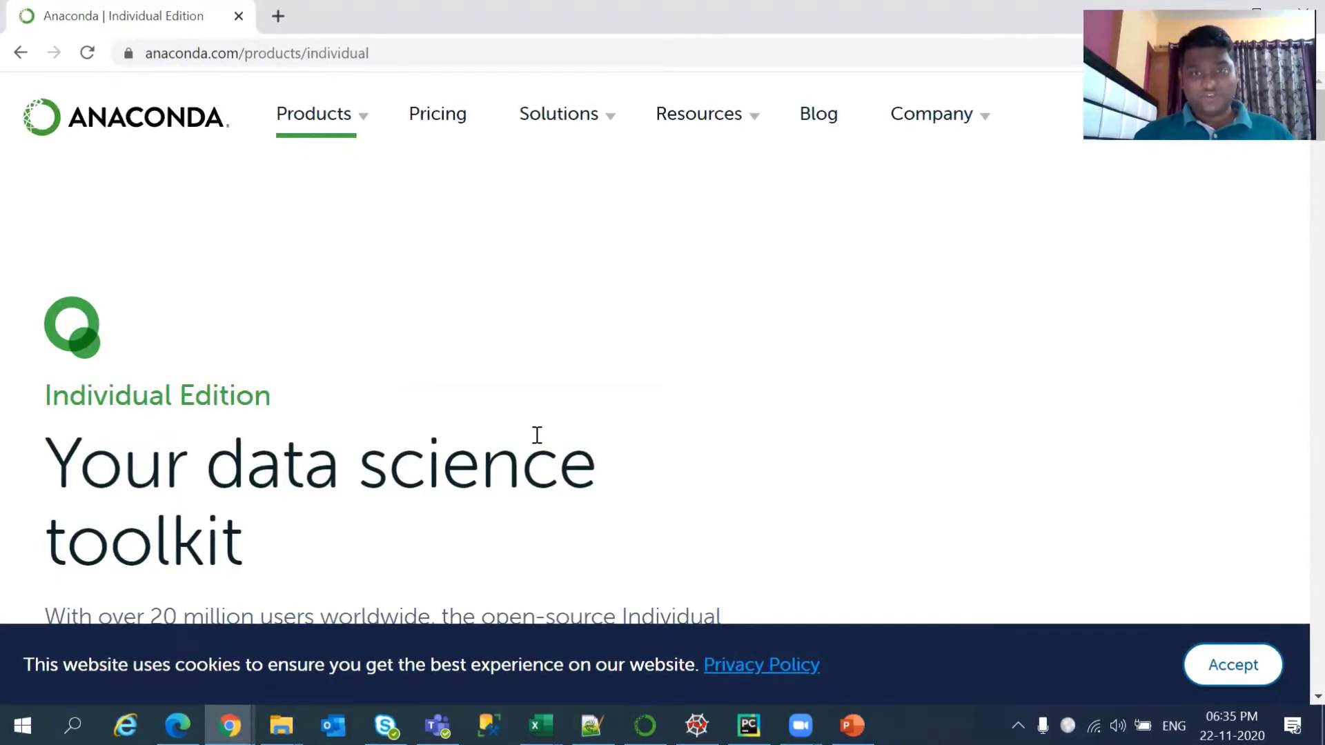
pyautogui.scroll(-15, 537, 435)
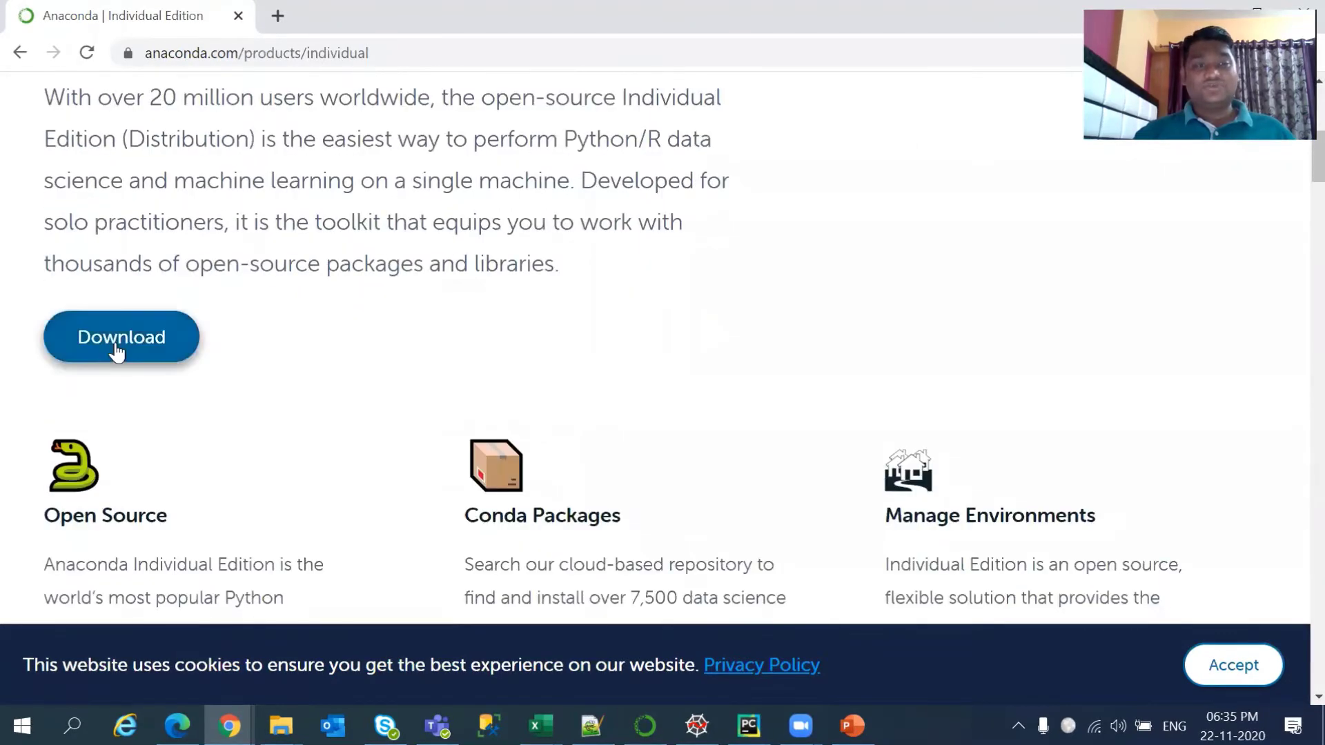
pyautogui.scroll(-15, 494, 374)
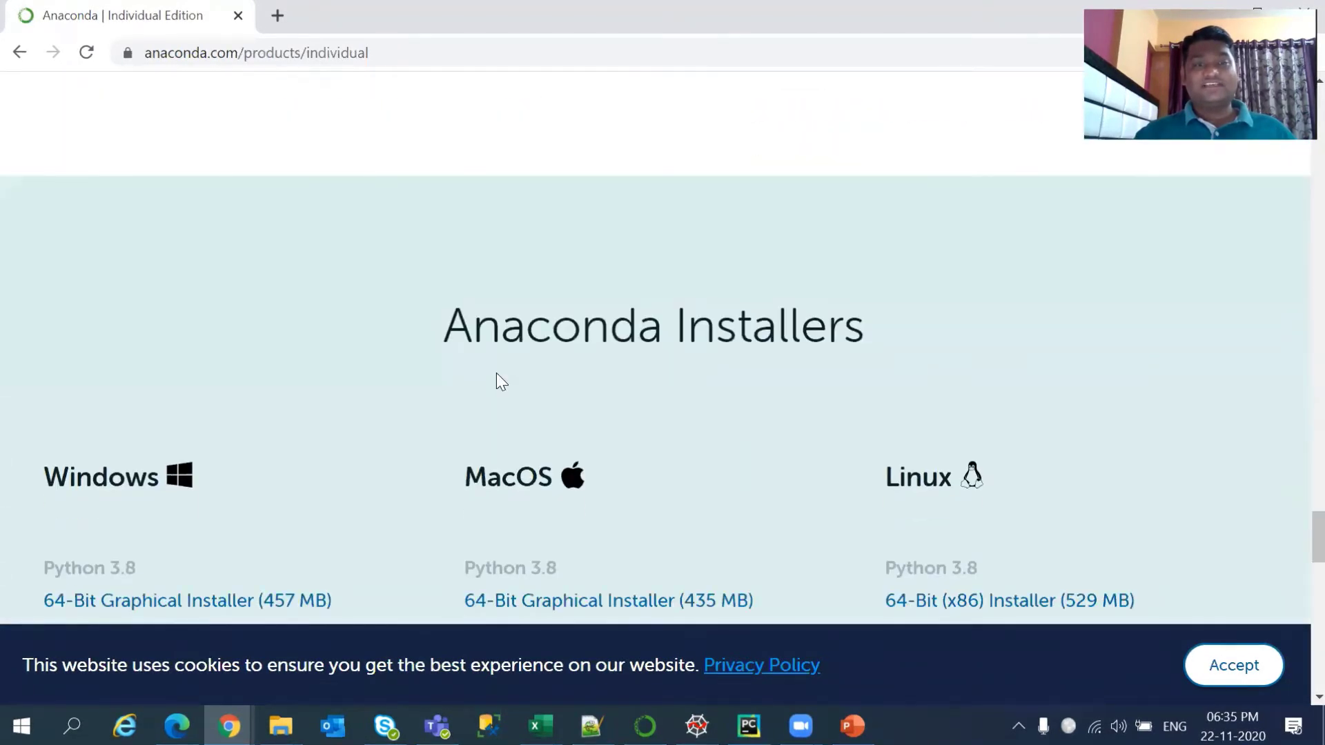
pyautogui.scroll(-3, 496, 374)
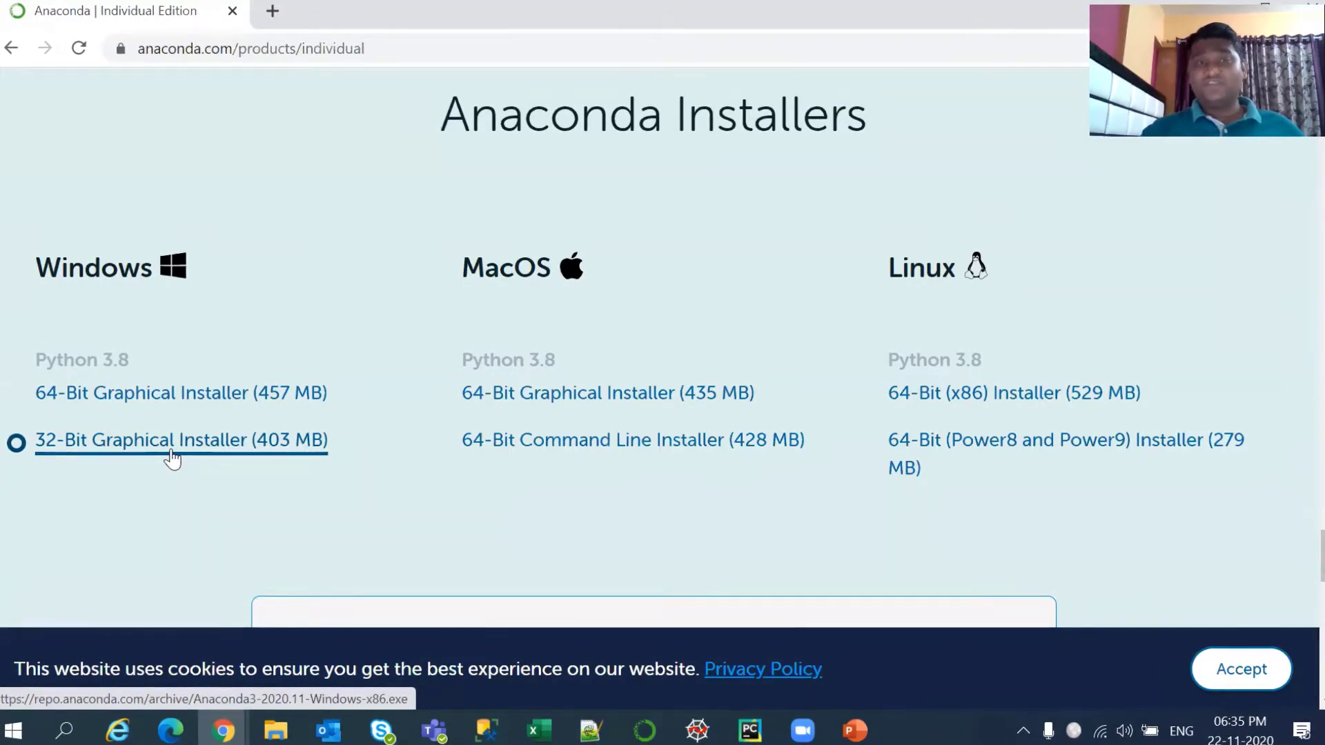
pyautogui.click(257, 399)
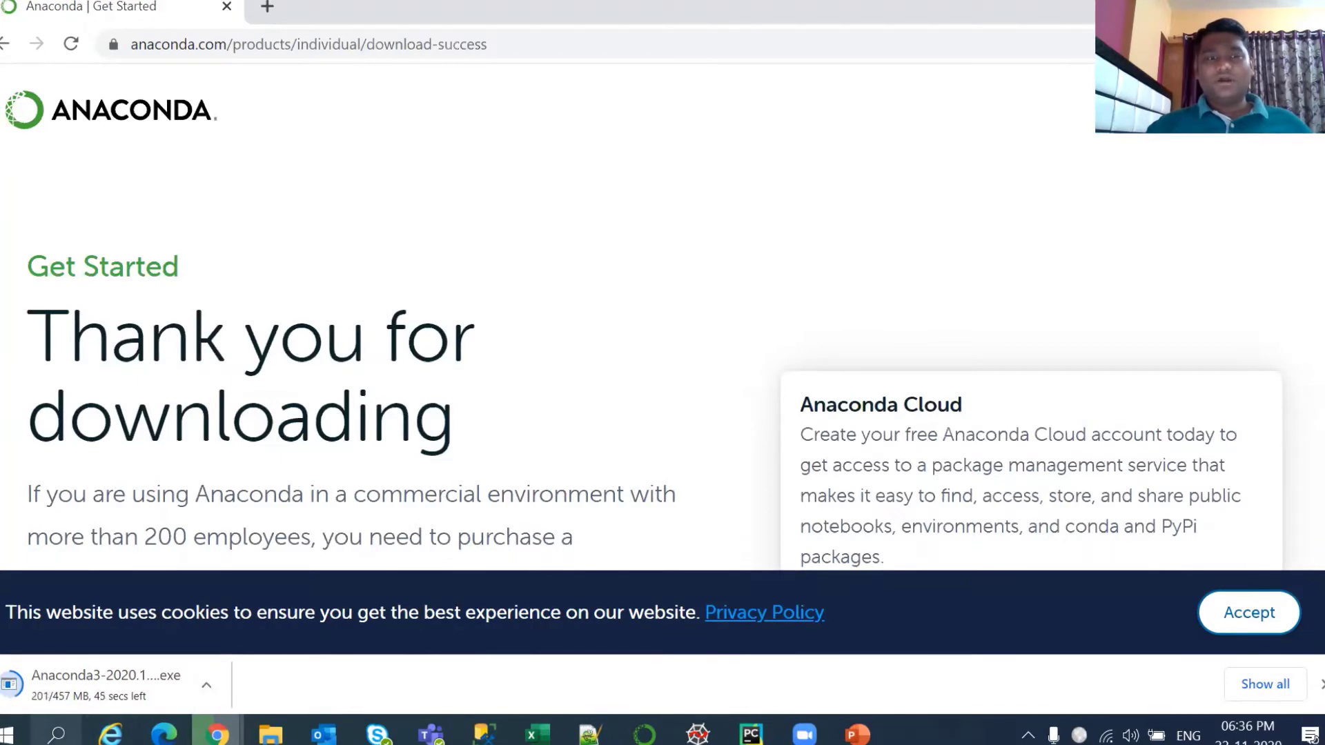
# - Find Anaconda Navigator (anaconda3) among the installed Windows apps by searching "ana" and launch it
pyautogui.press('super+s')
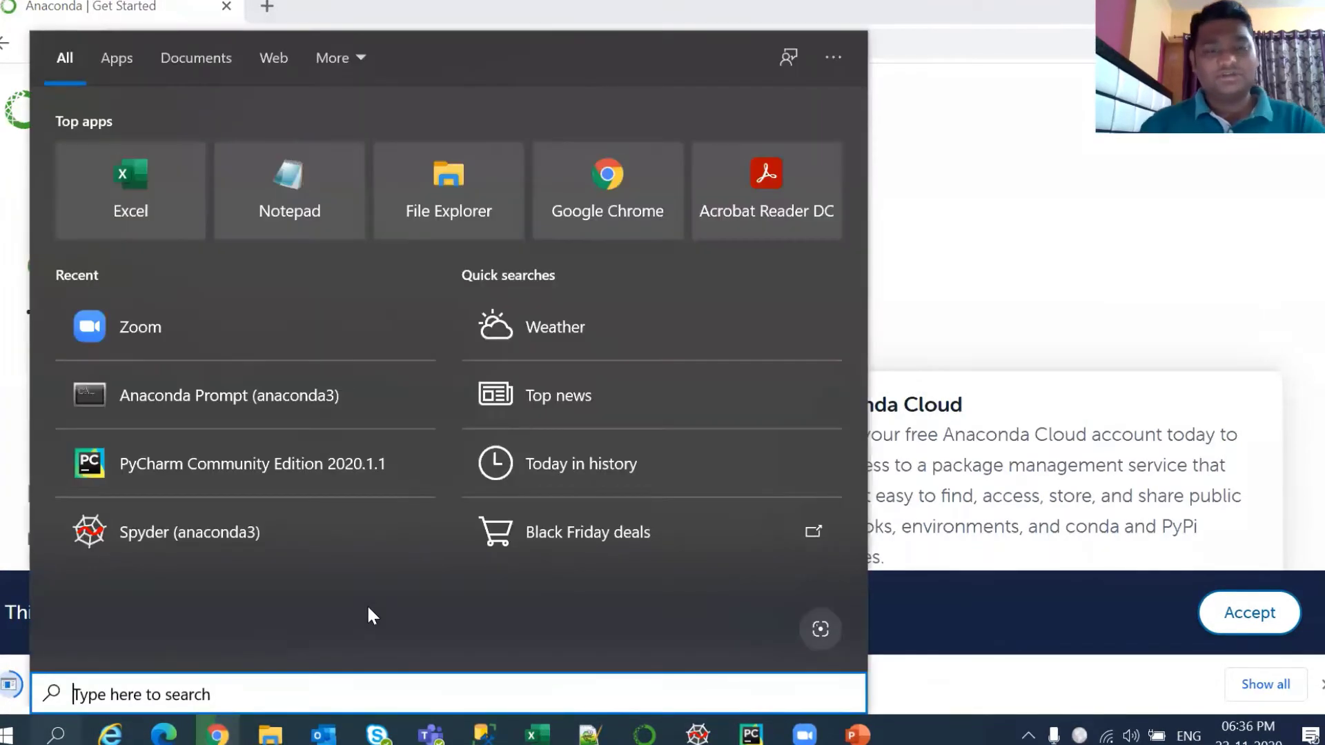
pyautogui.write('ana')
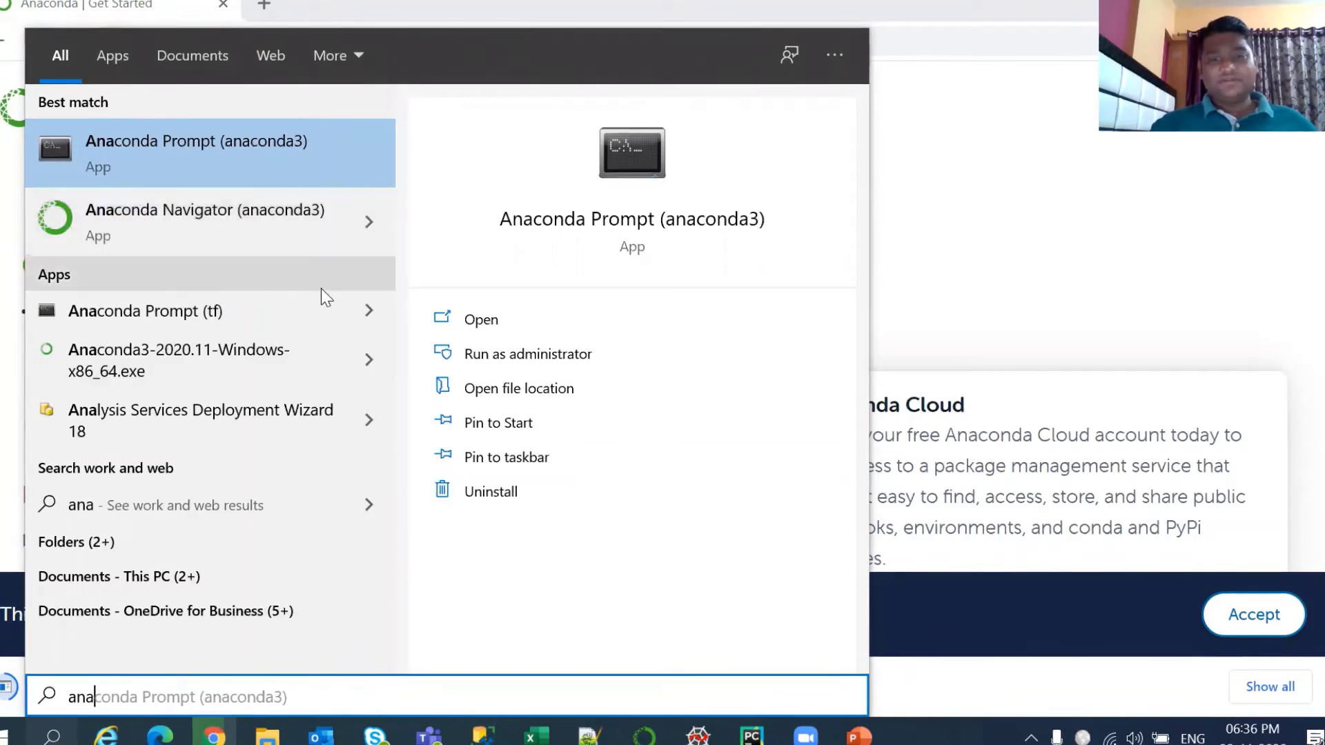
pyautogui.click(302, 249)
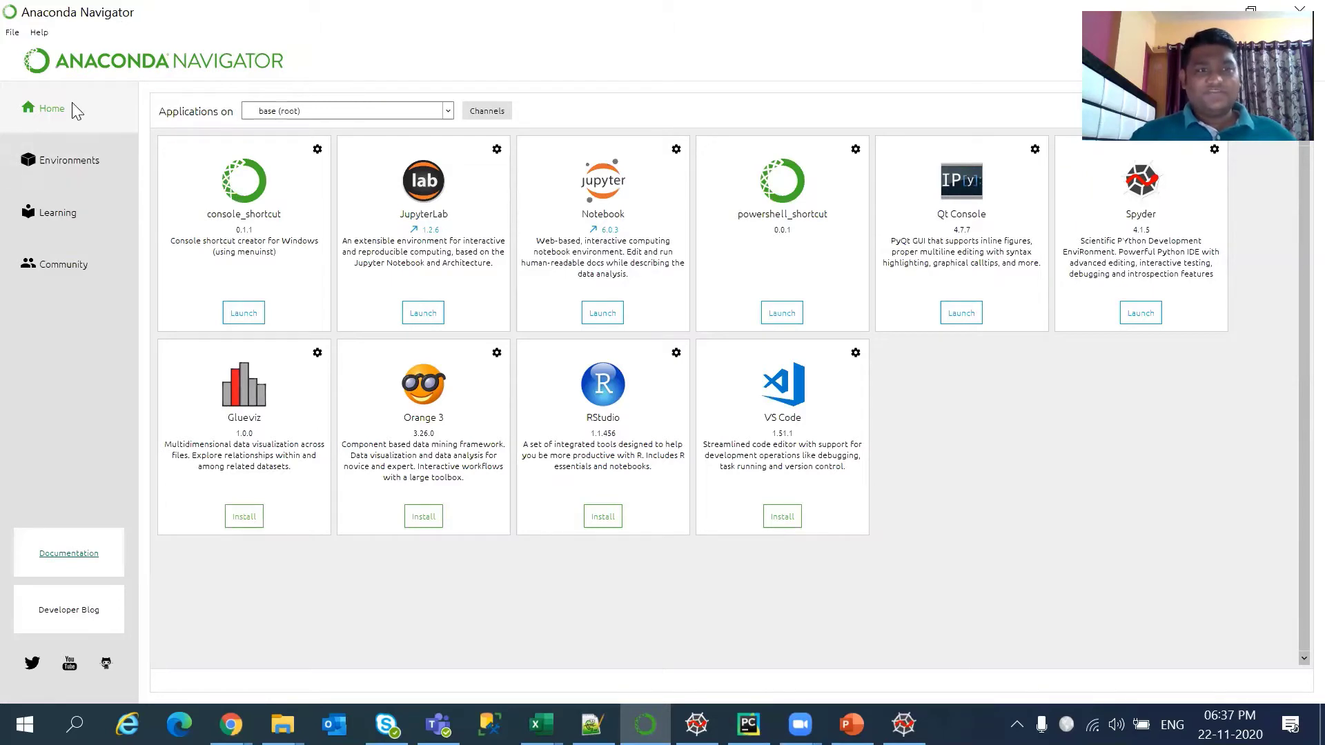
# - Look through the Environments, Learning and Community pages of Anaconda Navigator and return to Home
pyautogui.click(72, 166)
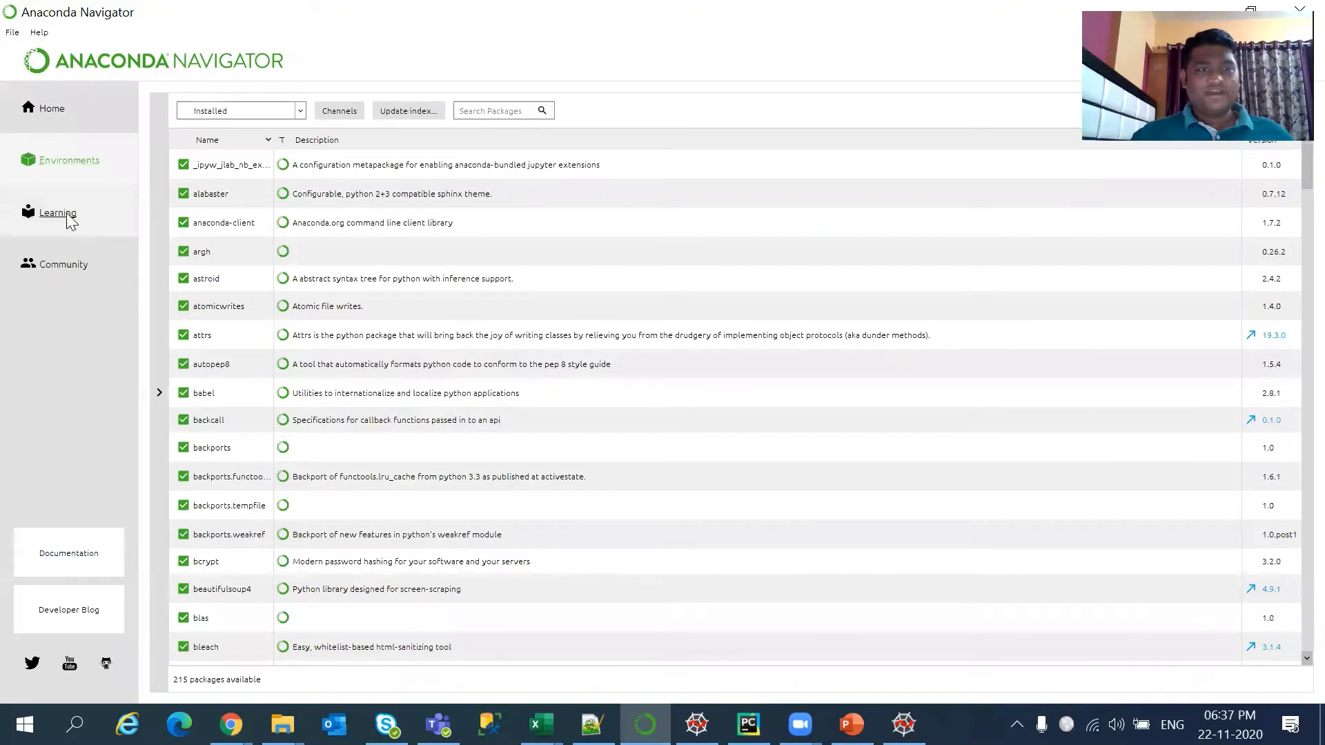
pyautogui.click(69, 219)
pyautogui.click(74, 269)
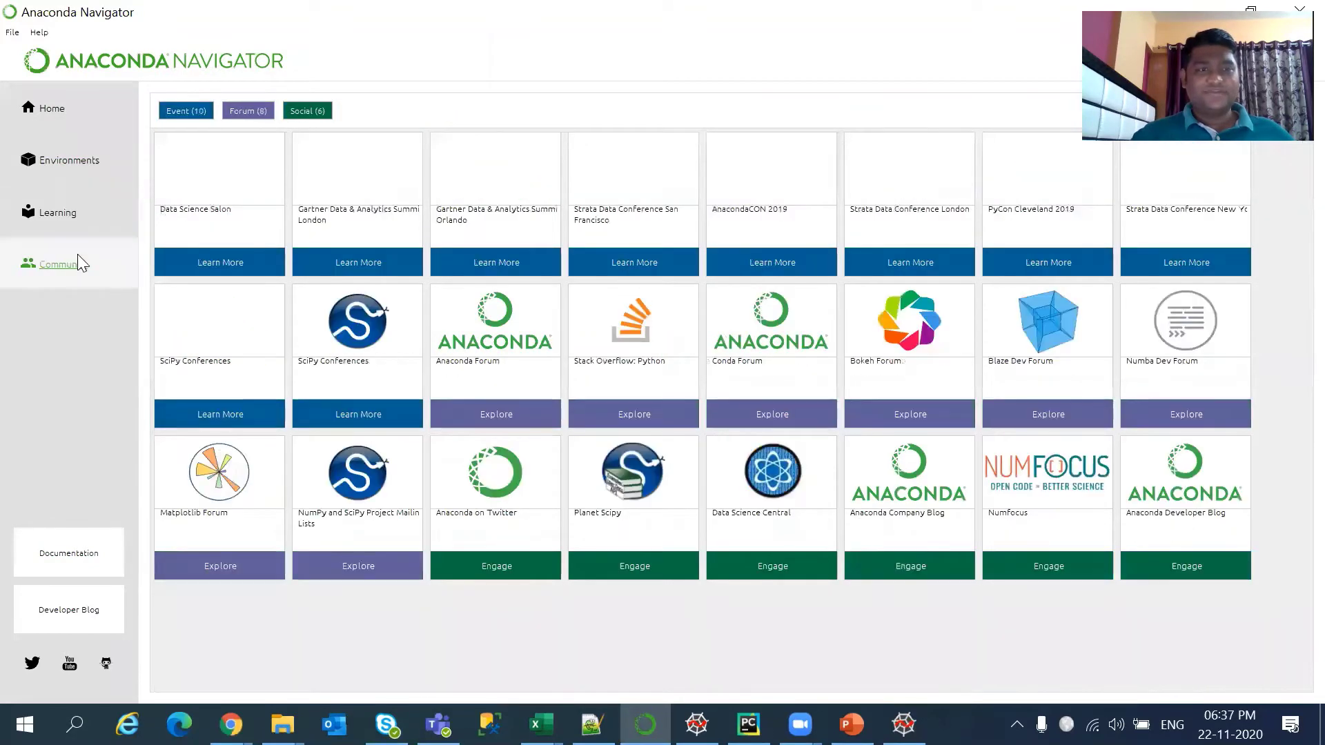
pyautogui.click(61, 125)
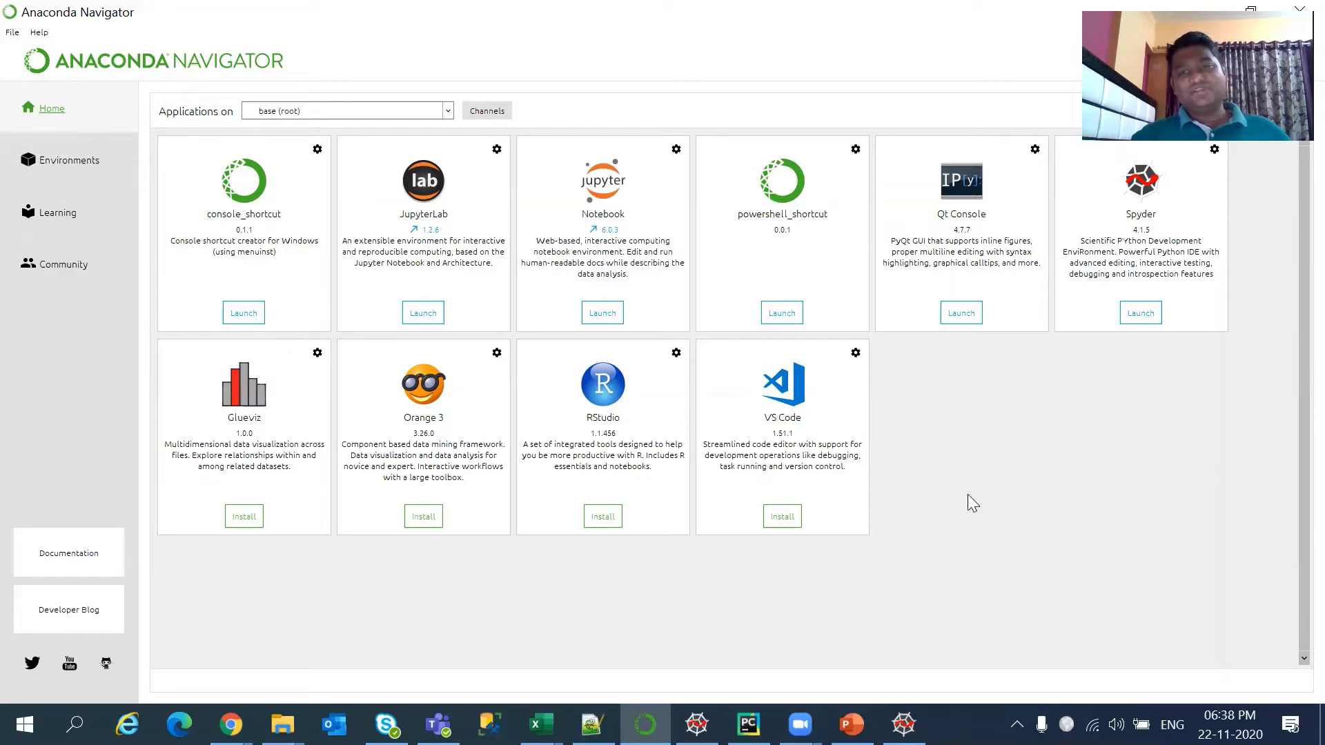
# - Display the environment's installed packages and search them for "matplo"
pyautogui.click(51, 168)
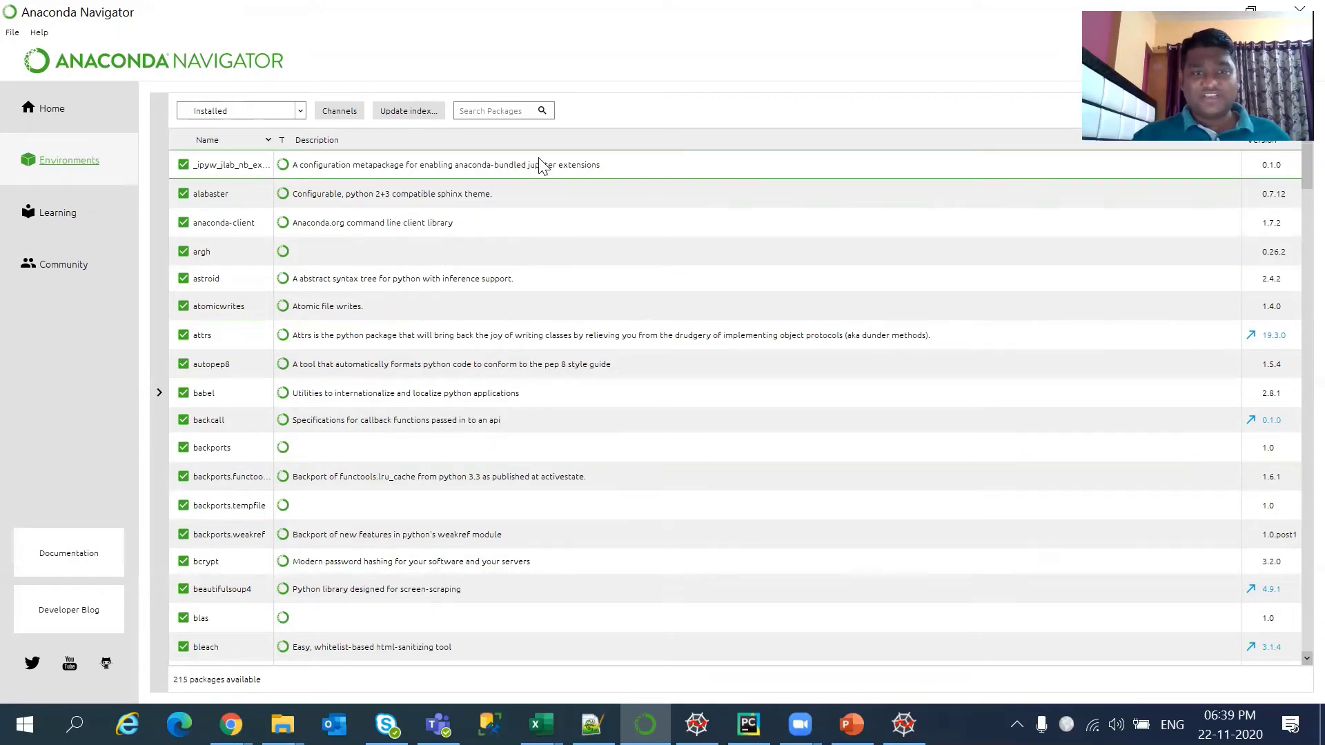
pyautogui.click(490, 105)
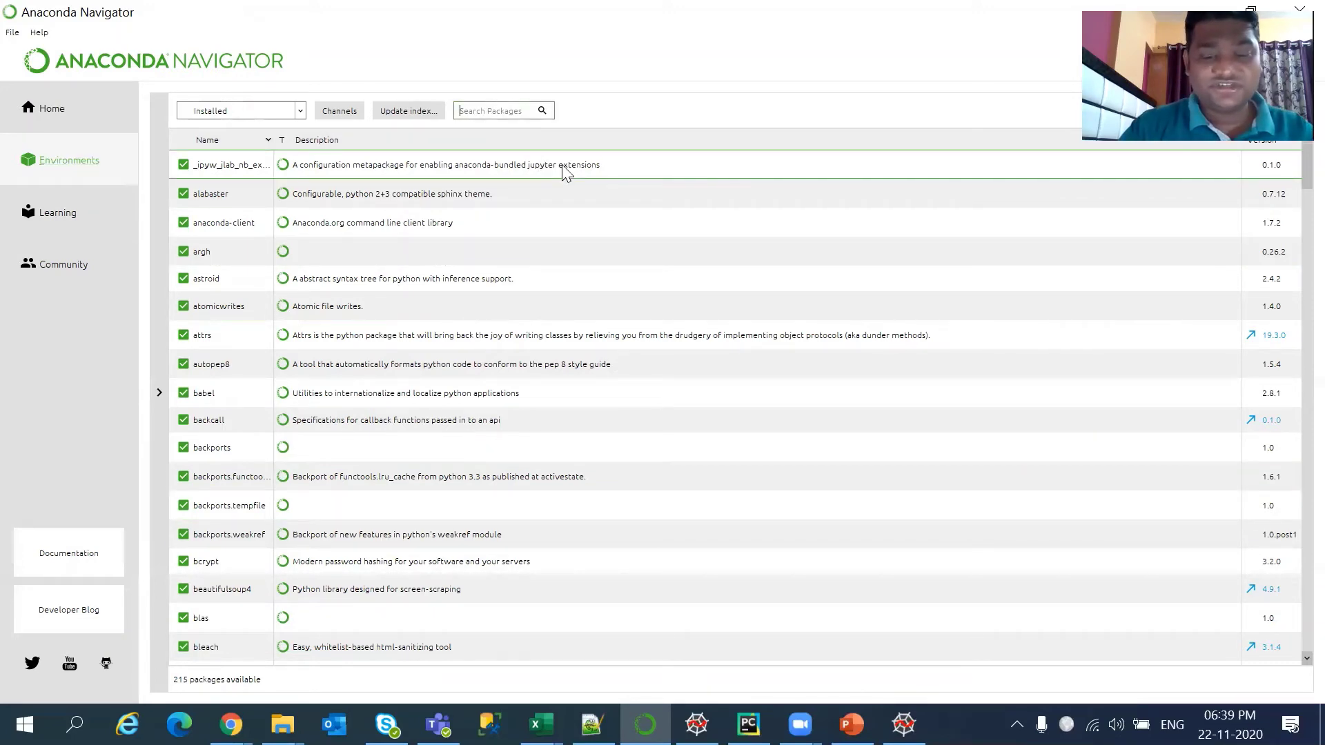
pyautogui.write('matploi')
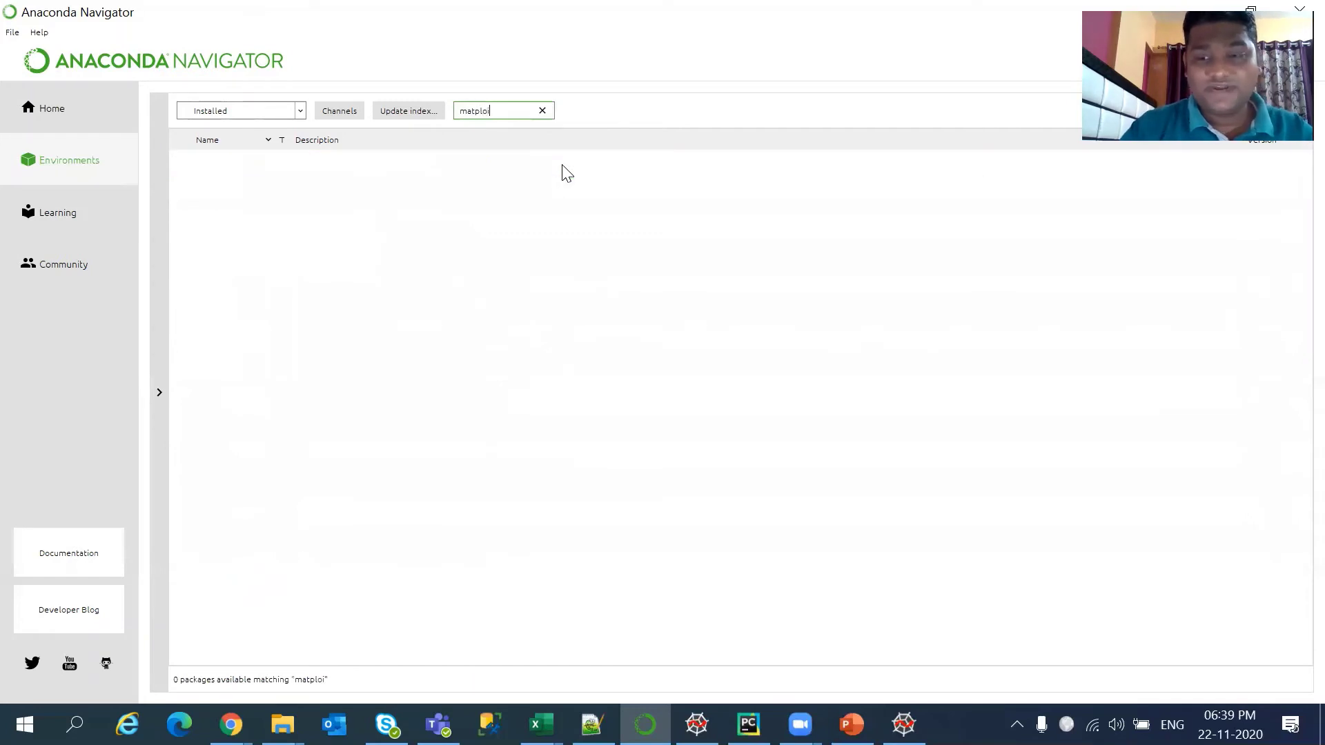
pyautogui.press('BackSpace')
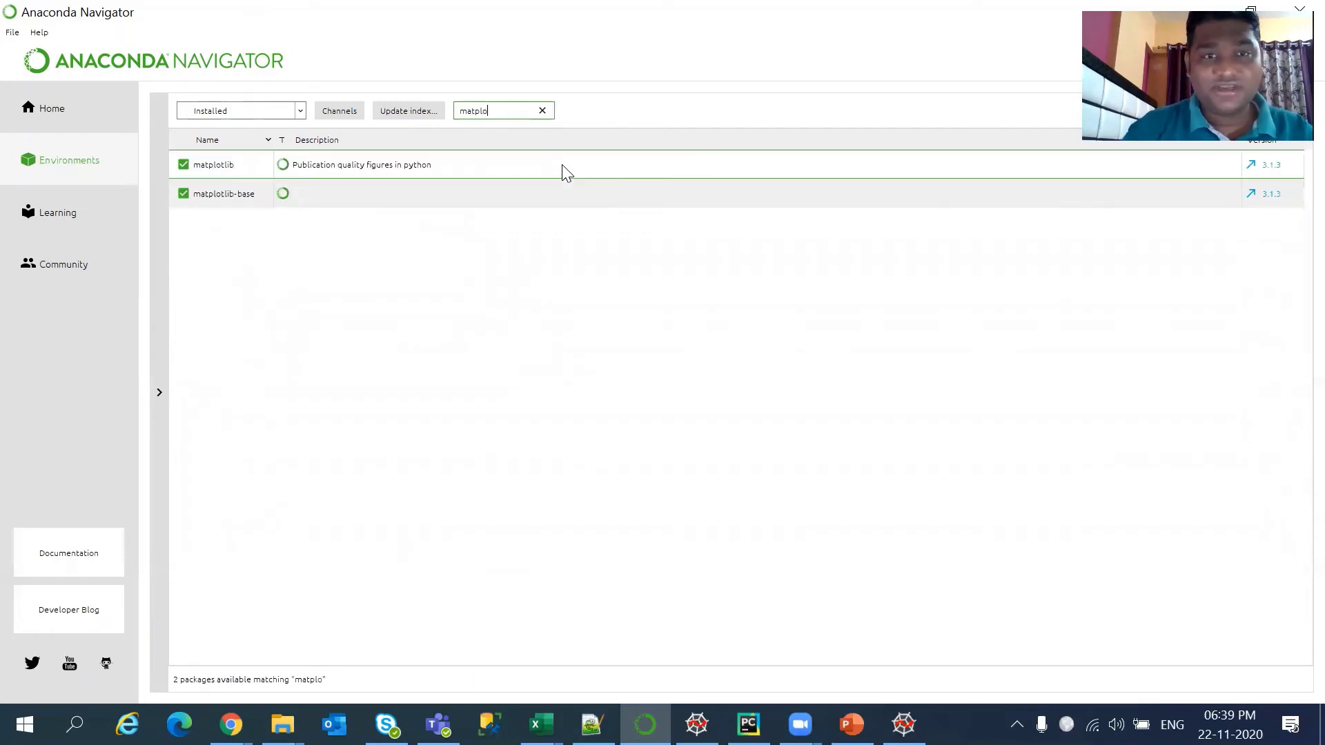
# - Search the installed packages for "numpy" and for "pandas"
pyautogui.doubleClick(503, 110)
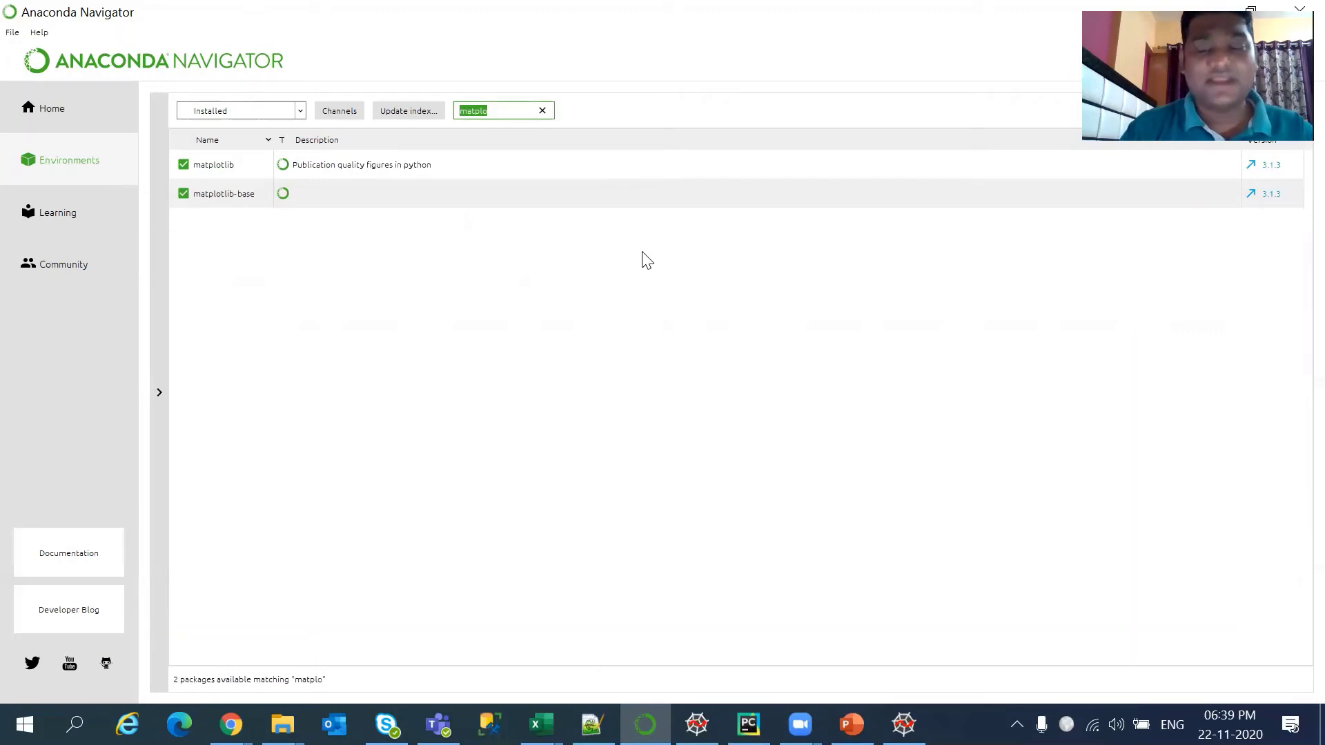
pyautogui.write('numpy')
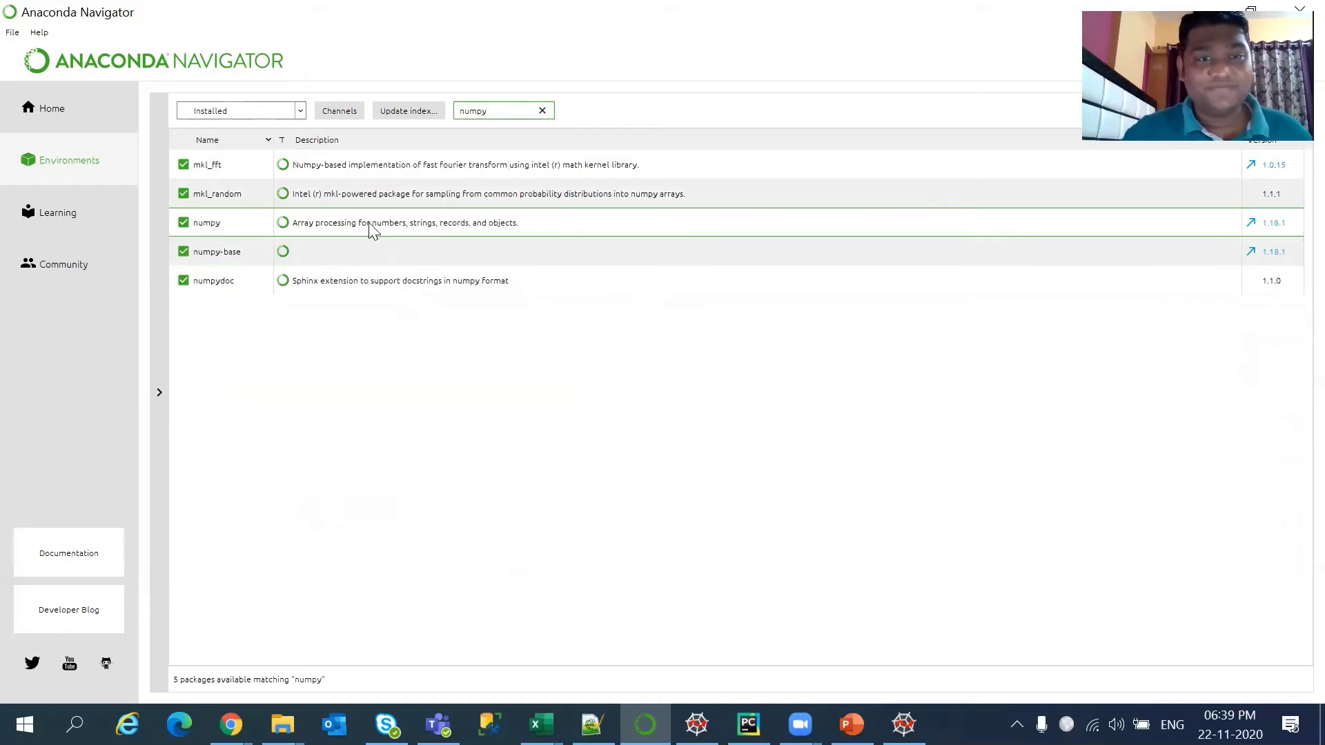
pyautogui.moveTo(505, 109); pyautogui.dragTo(448, 113)
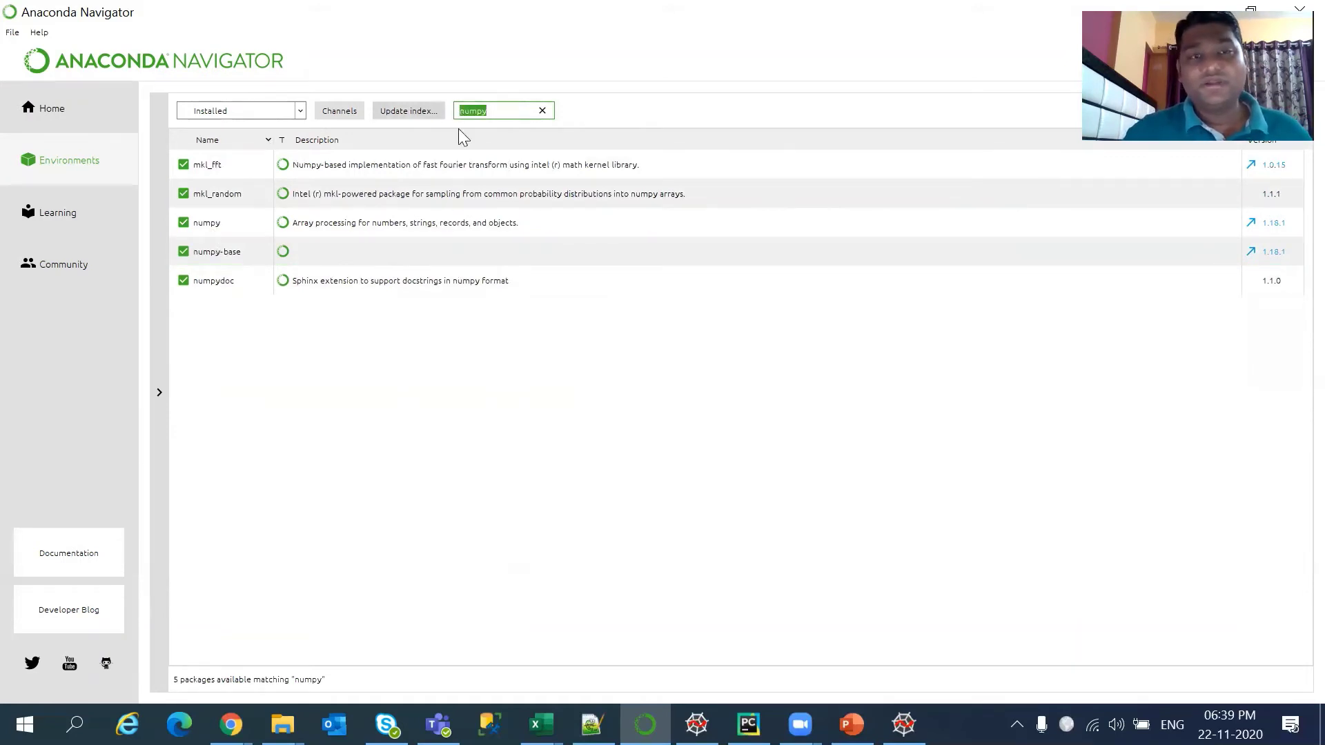
pyautogui.write('pandas')
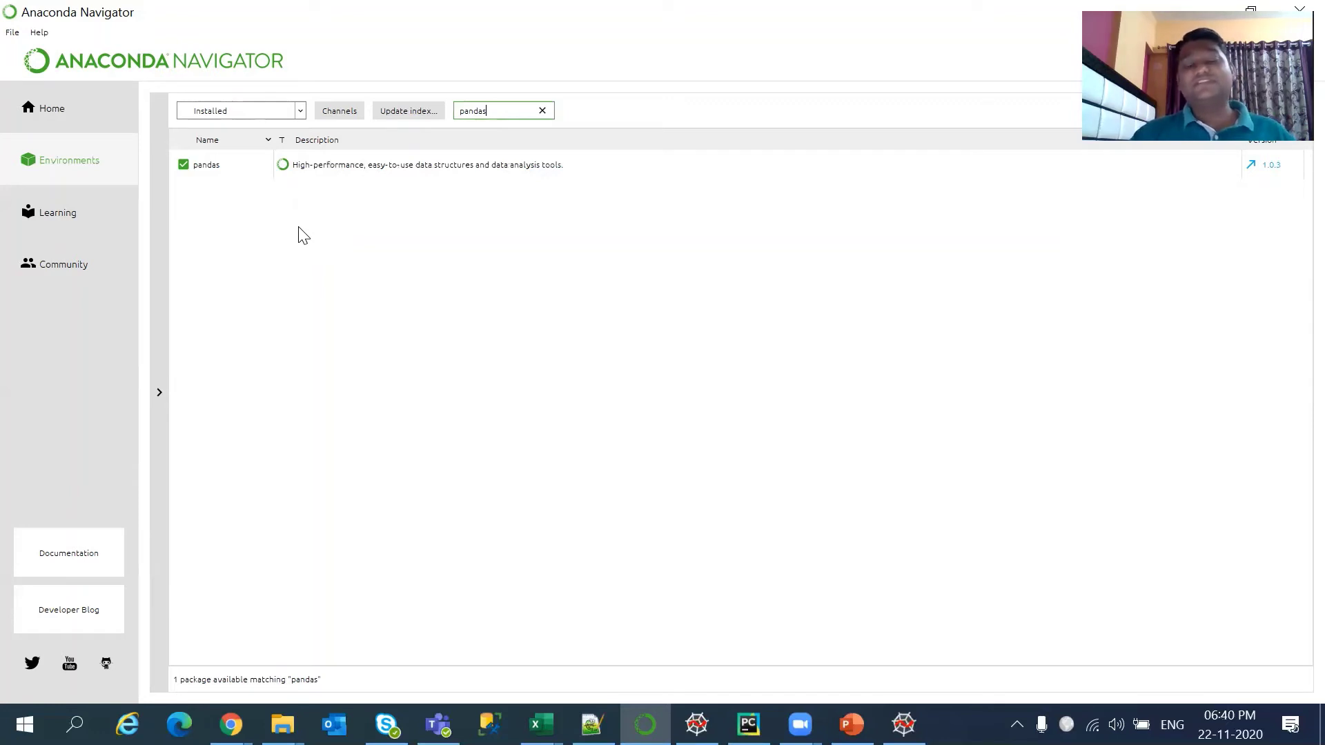
# - Search the installed packages for "tensorflow" instead of pandas, and clear the search to list all packages
pyautogui.press('BackSpace')
pyautogui.press('BackSpace')
pyautogui.press('BackSpace')
pyautogui.press('BackSpace')
pyautogui.press('BackSpace')
pyautogui.press('BackSpace')
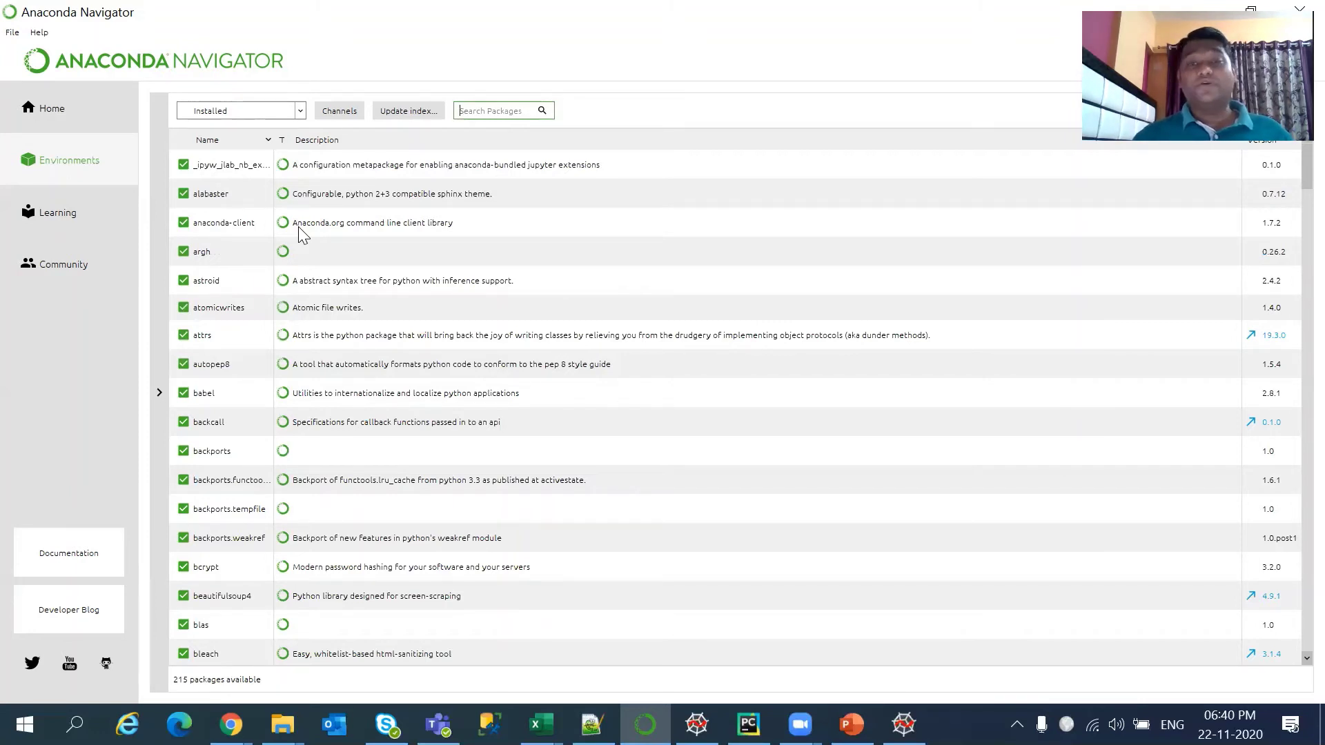
pyautogui.write('te')
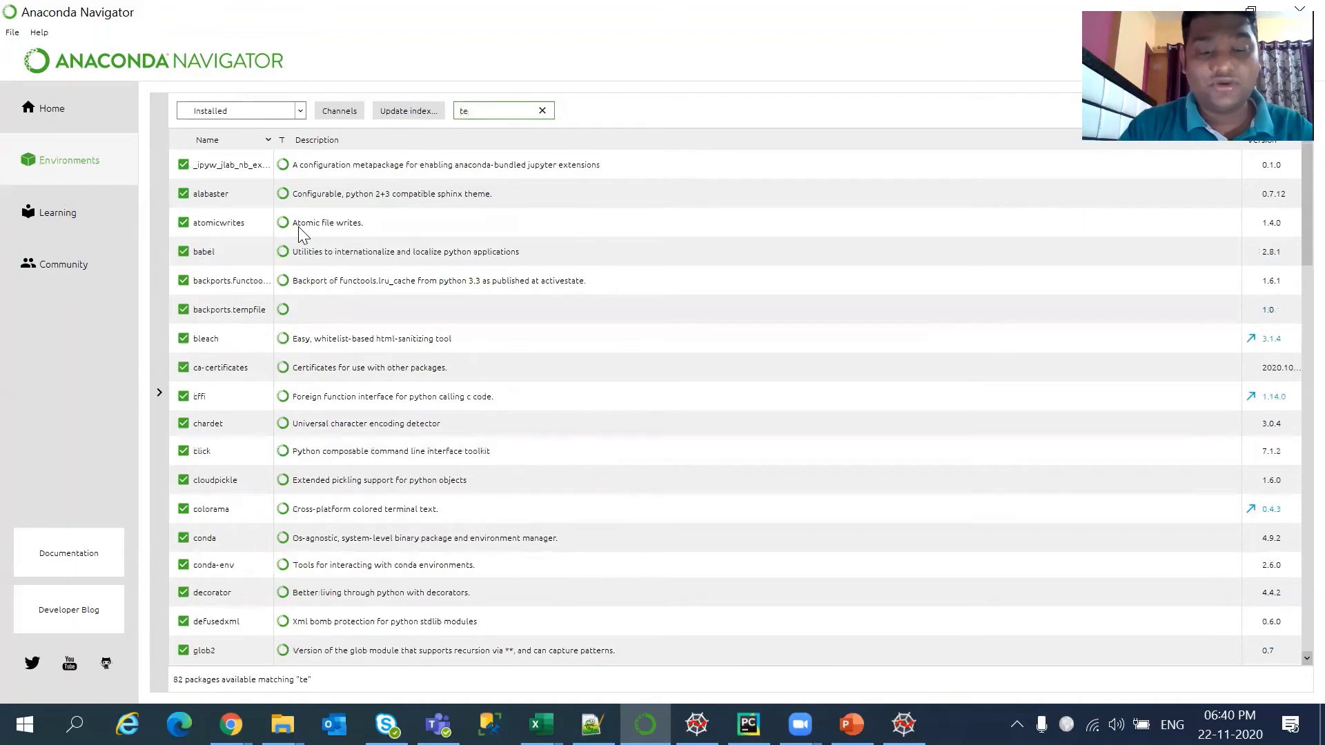
pyautogui.write('nsorflow')
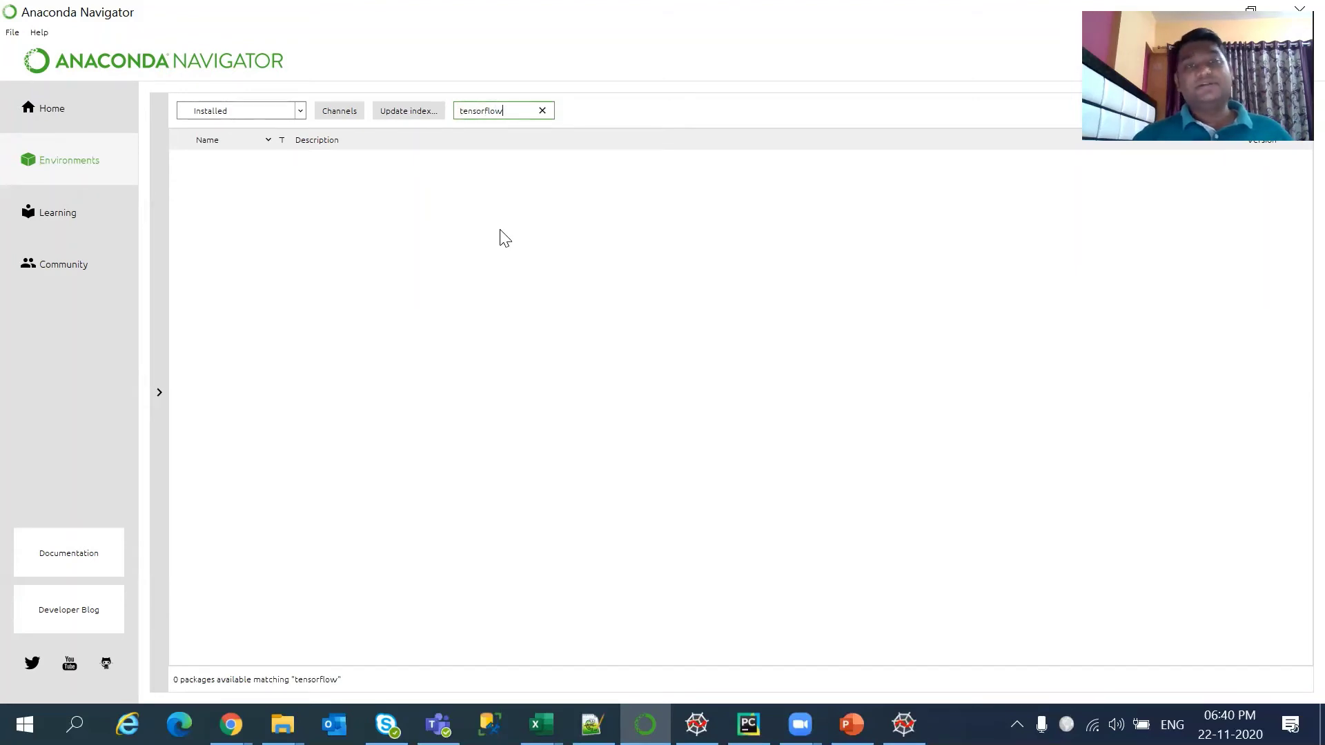
pyautogui.click(543, 111)
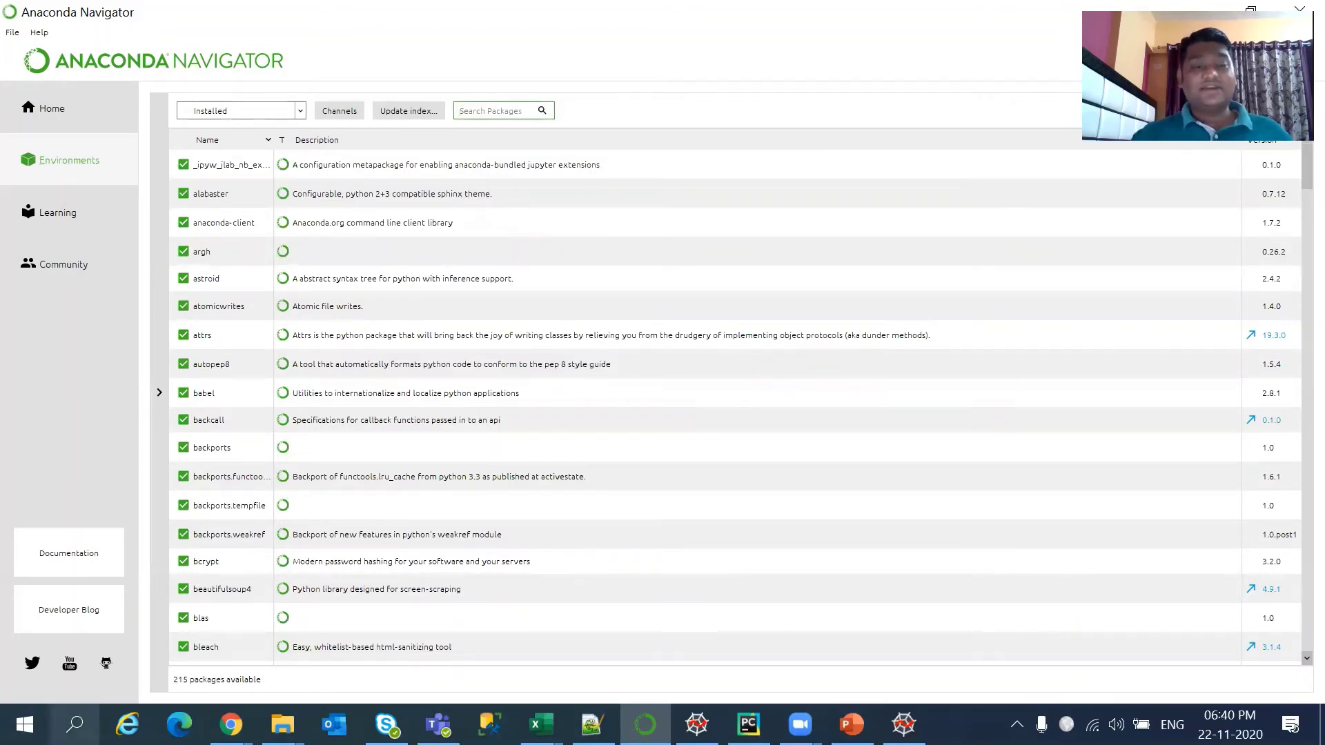
# - Open Anaconda Prompt (anaconda3) and start the Python interpreter with the command python
pyautogui.click(74, 724)
pyautogui.write('ana')
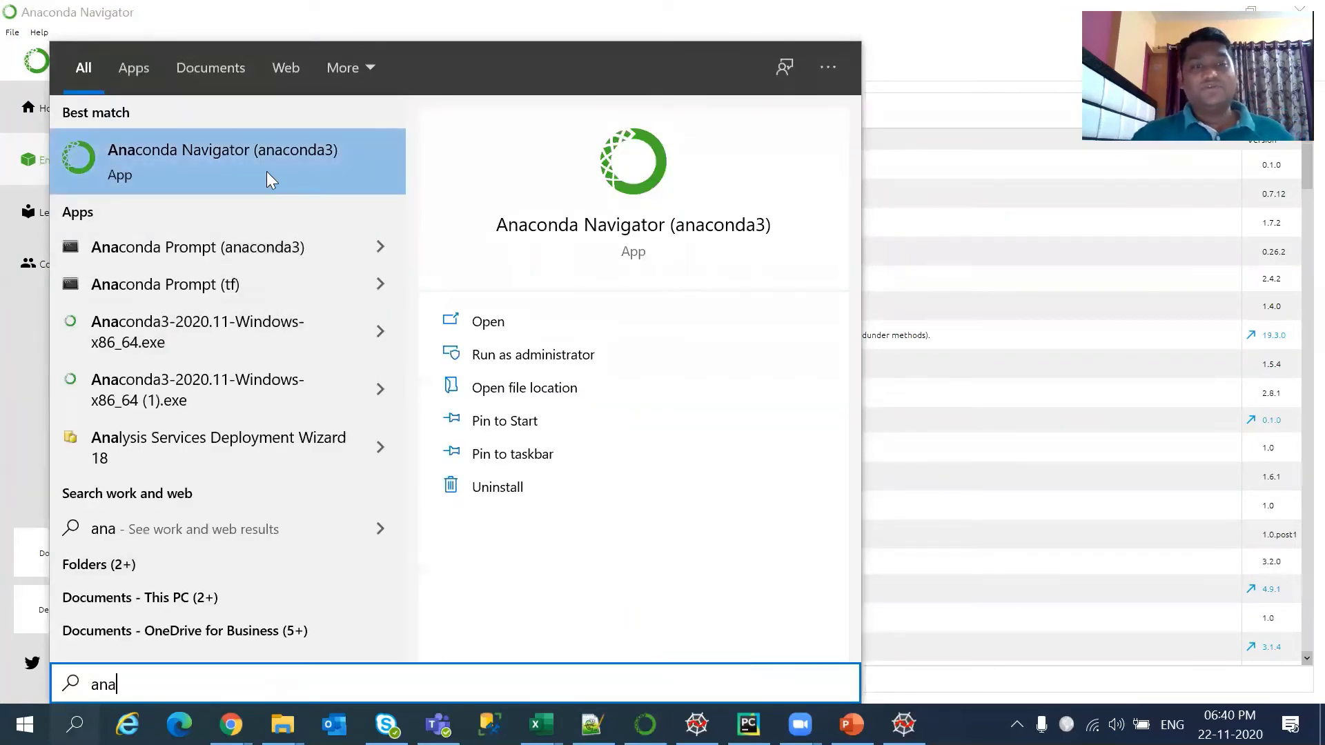
pyautogui.click(222, 251)
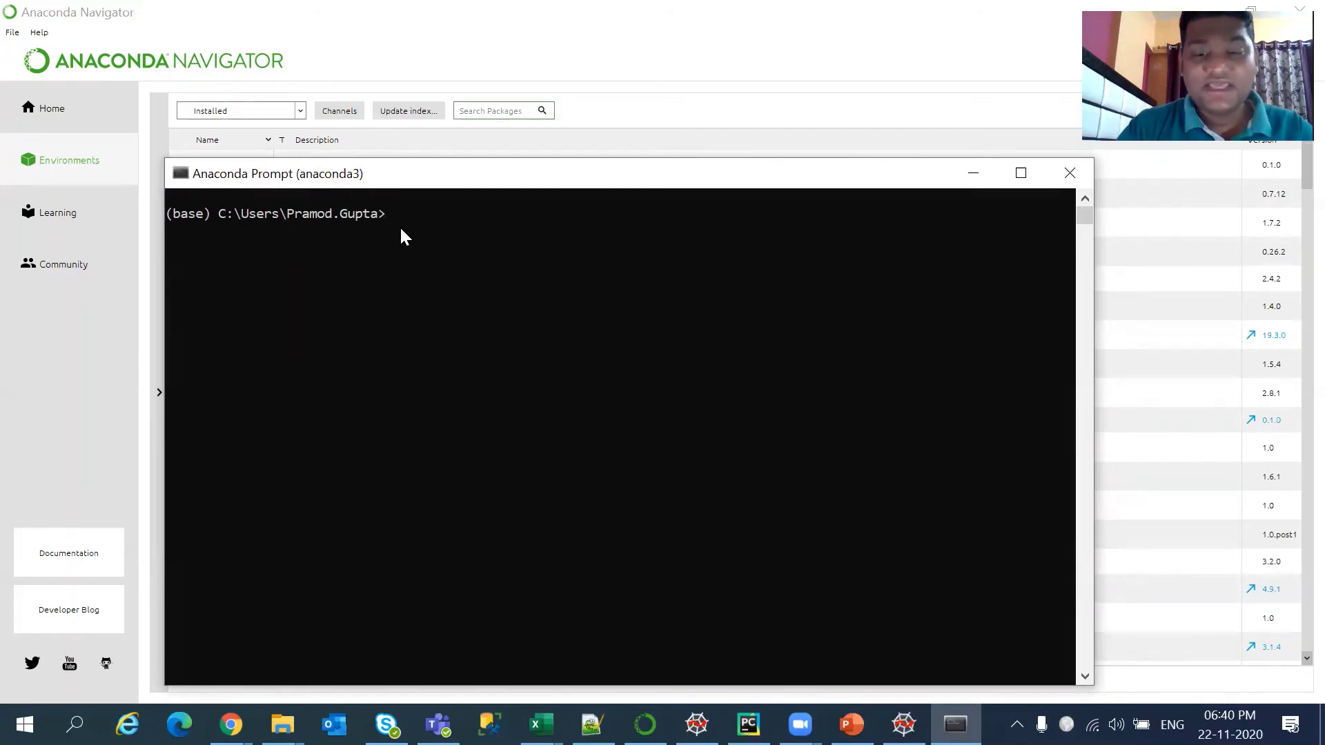
pyautogui.write('n')
pyautogui.press('Return')
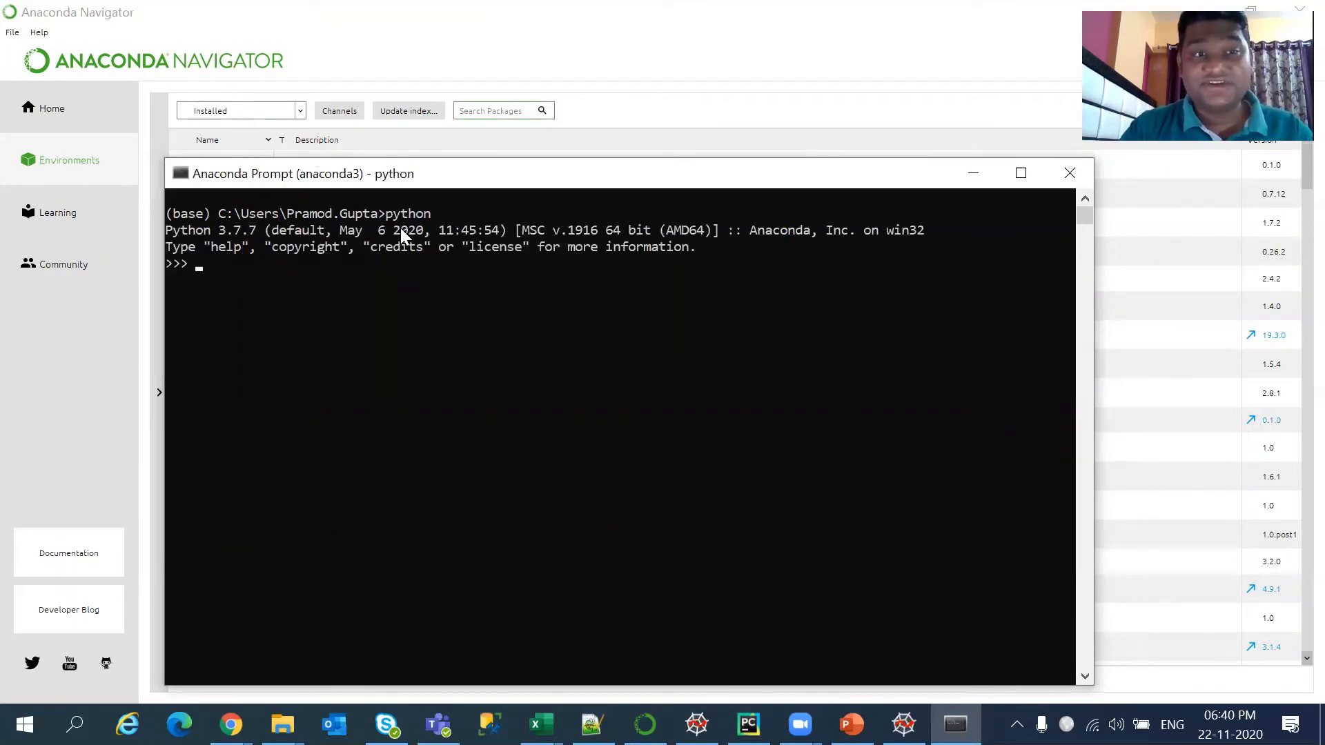
# - Run print("Hello Python") in the Python interpreter
pyautogui.write('print')
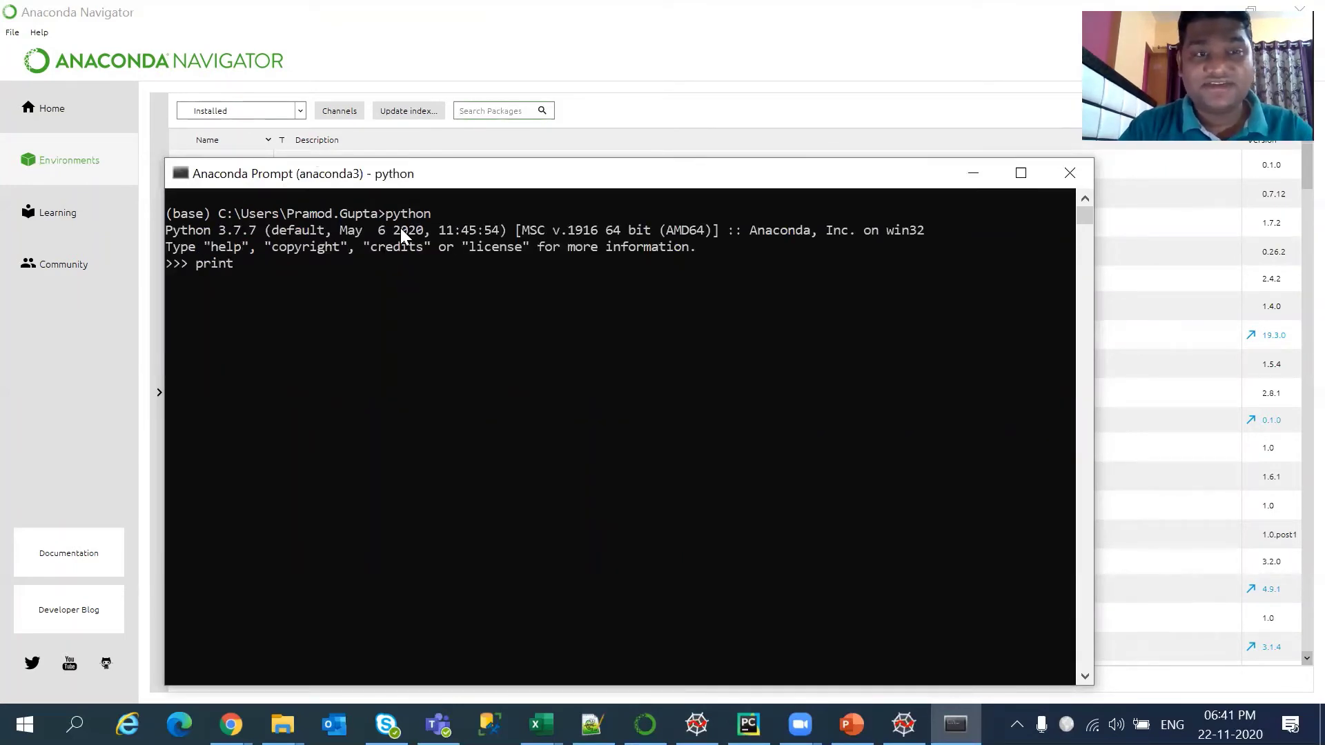
pyautogui.write('("')
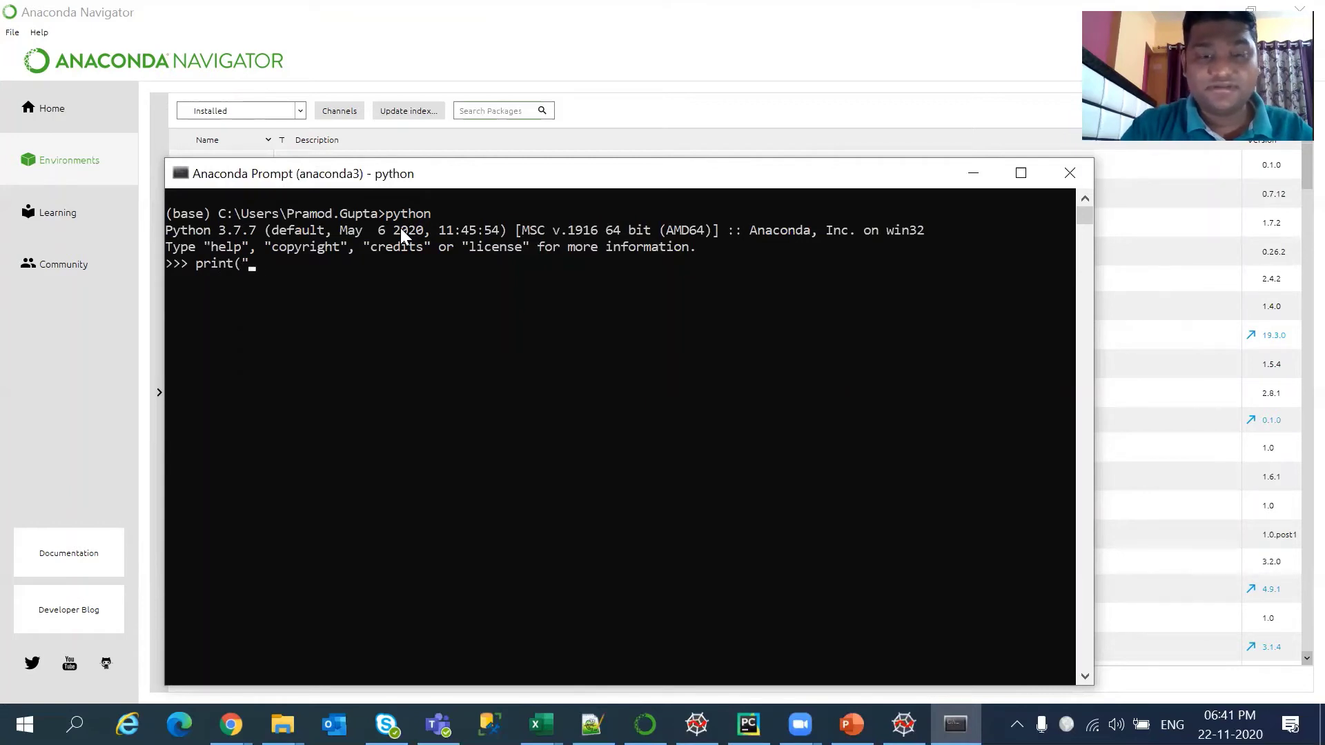
pyautogui.write('Hello Pytho')
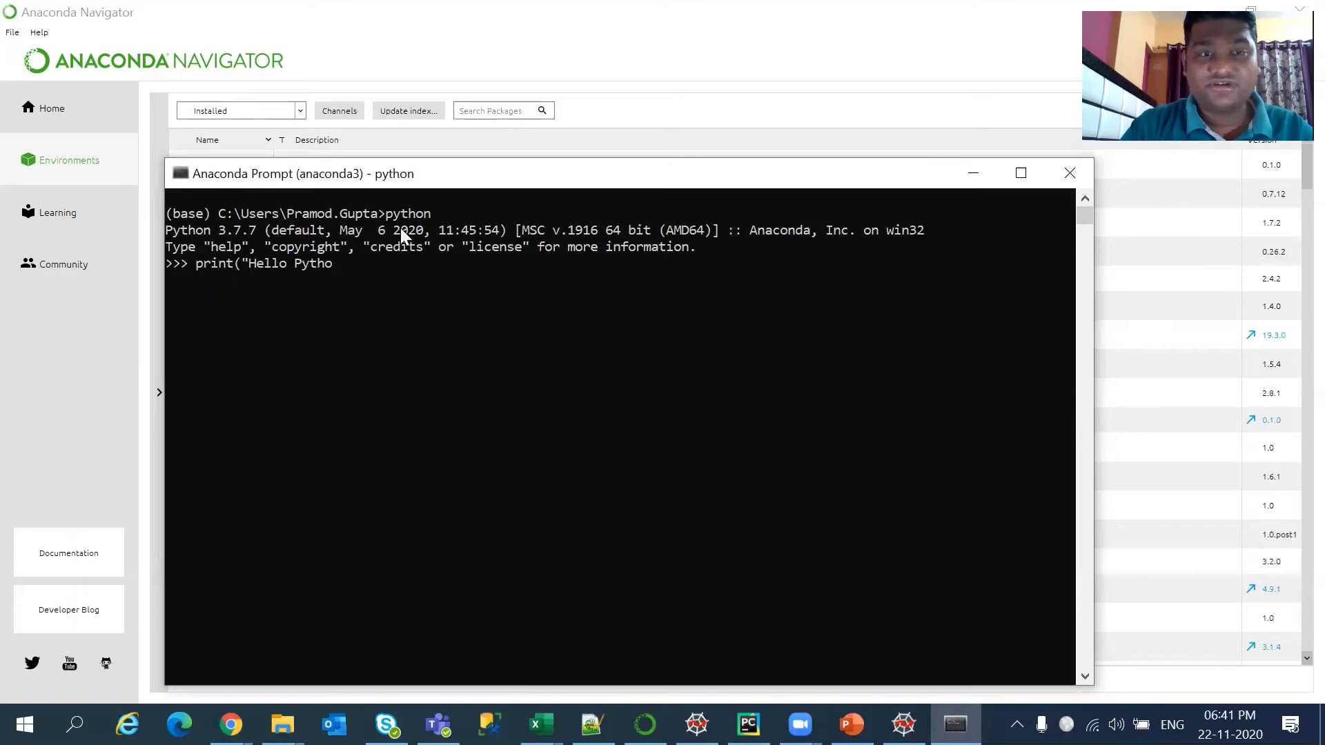
pyautogui.write('n")')
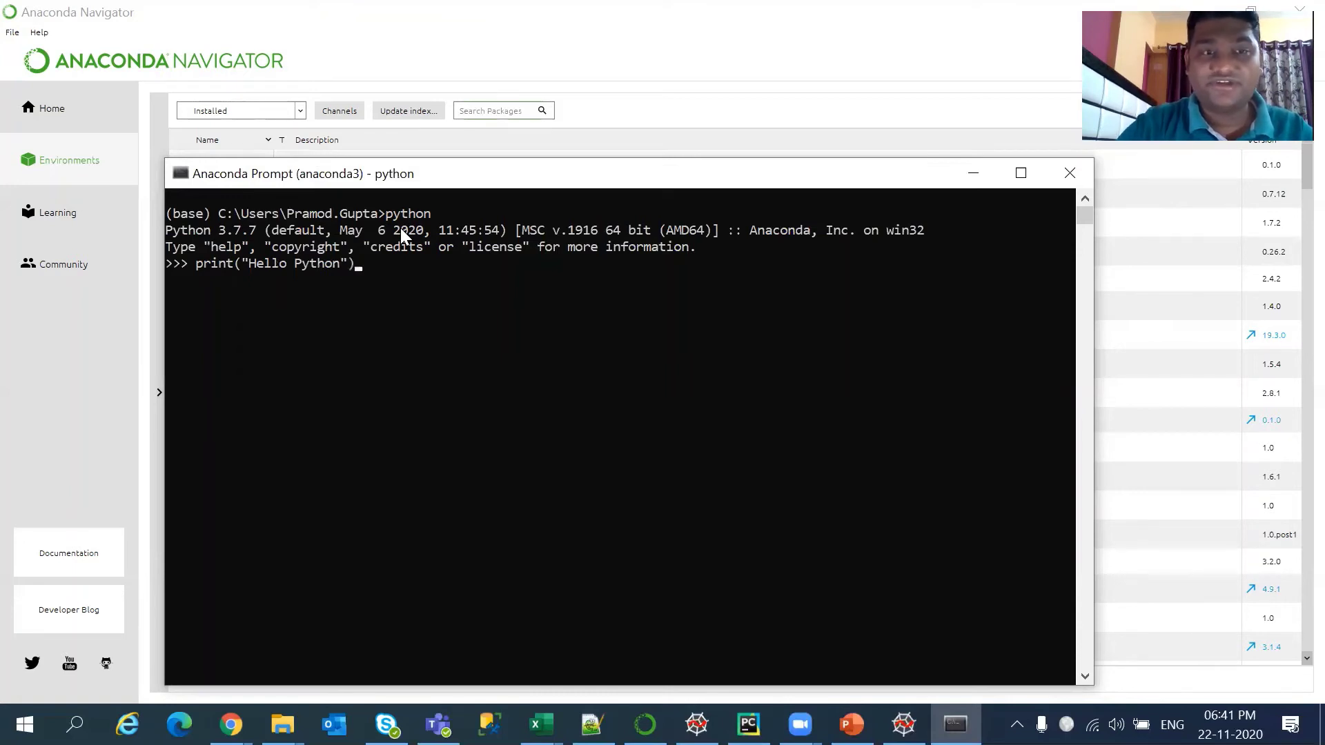
pyautogui.press('Return')
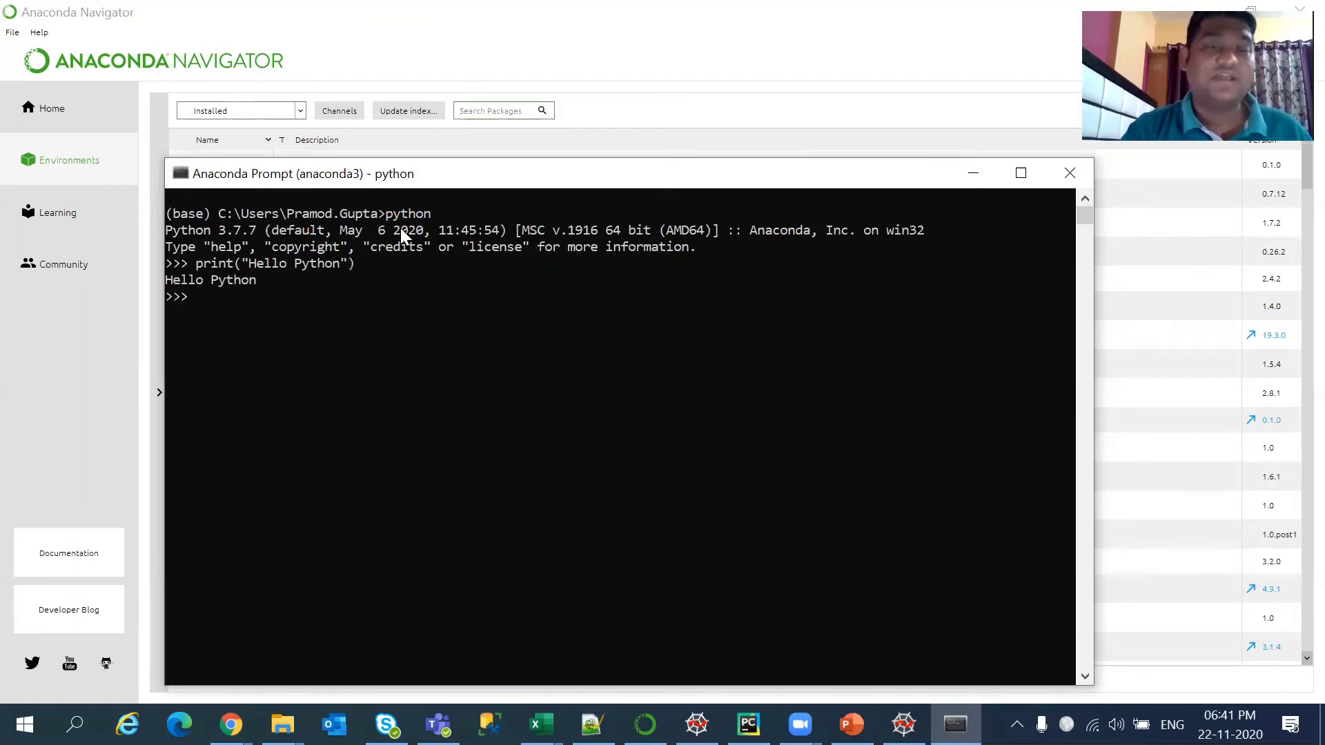
# - Leave the Python interpreter with exit() to return to the base environment prompt
pyautogui.write('exit')
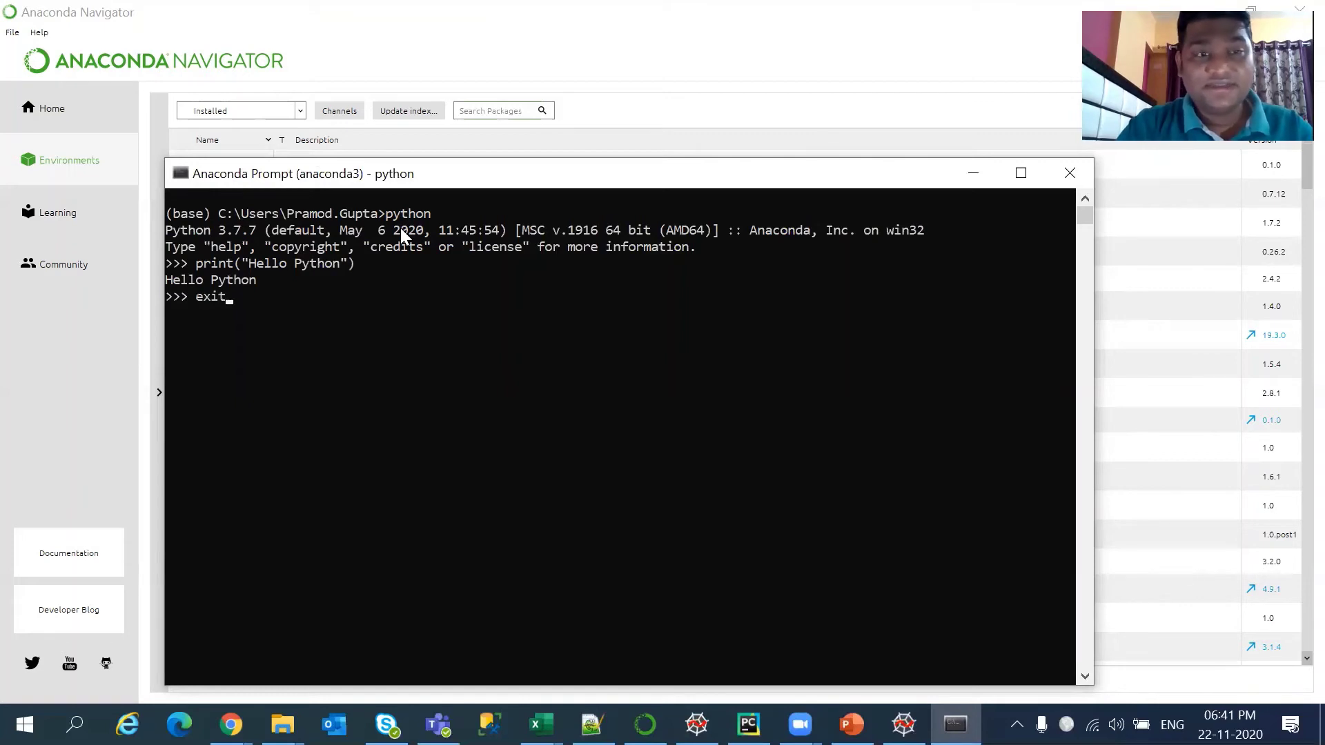
pyautogui.write('()')
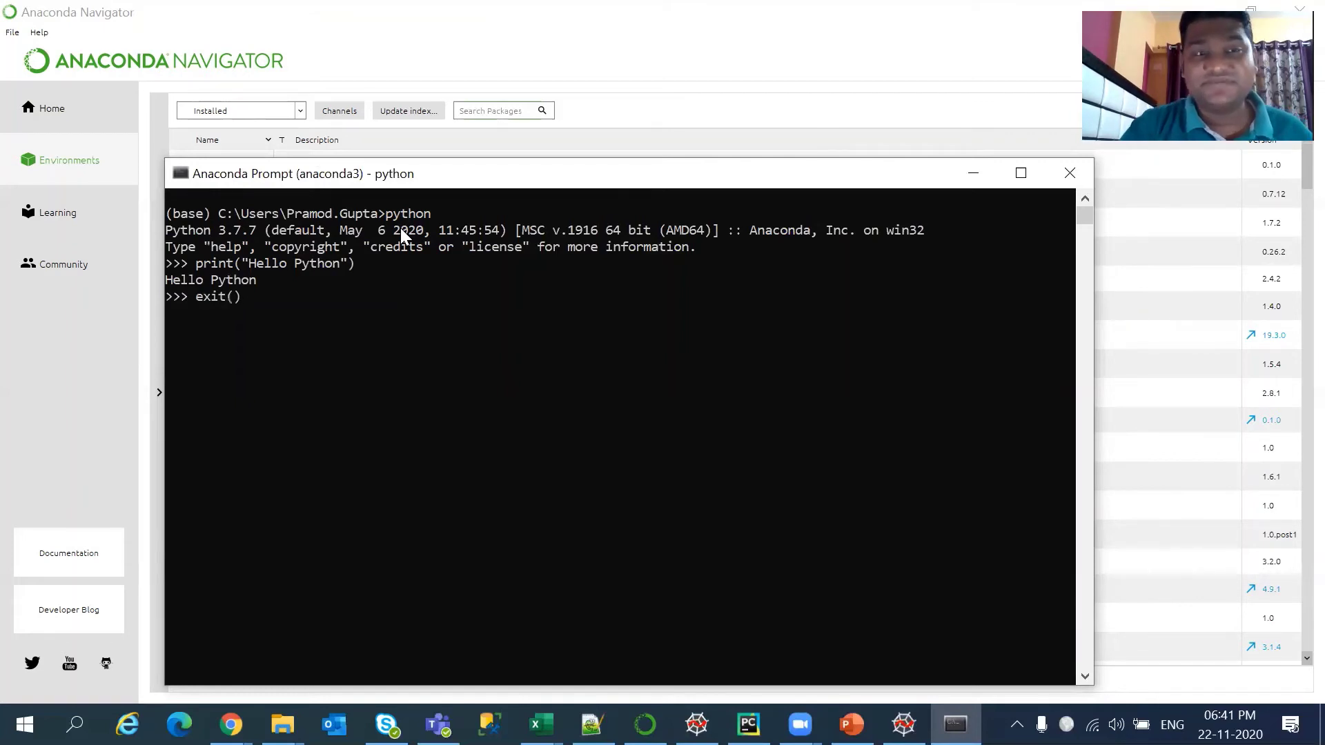
pyautogui.press('Return')
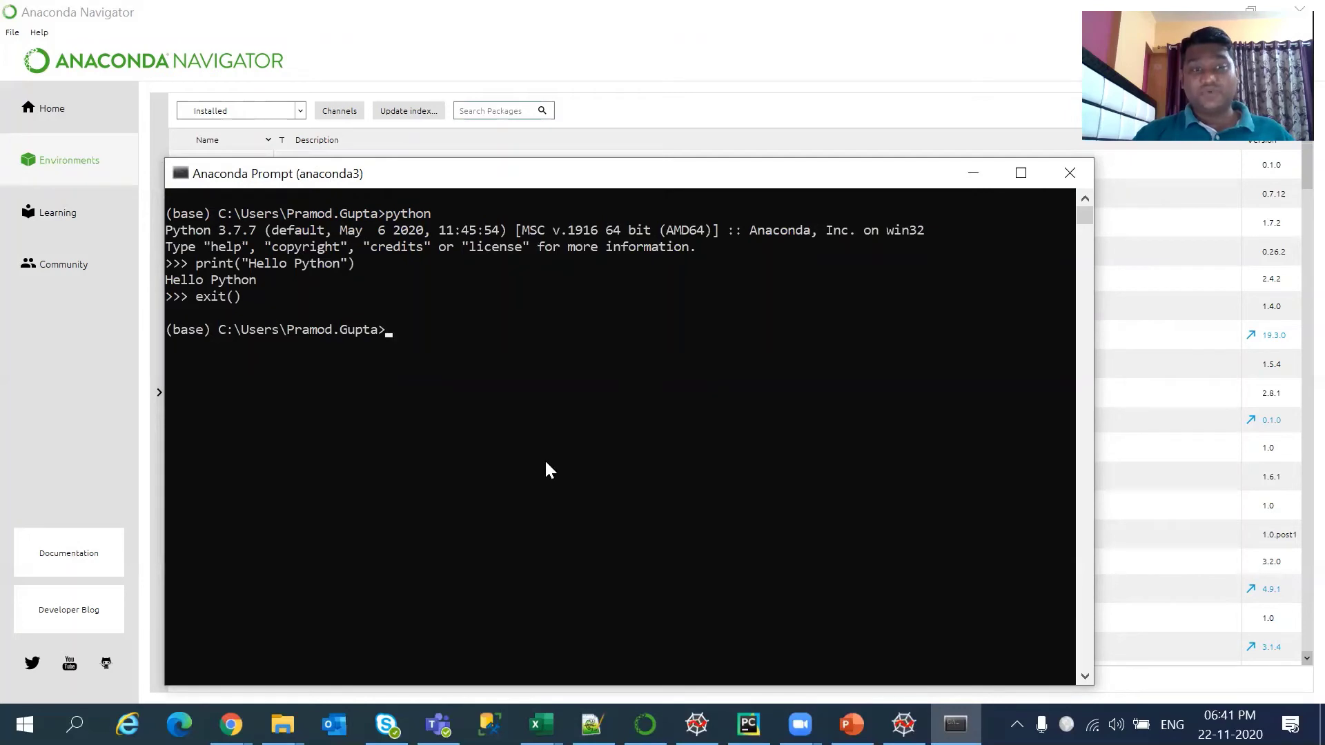
# - Launch Jupyter Notebook from Anaconda Prompt with the command jupyter notebook and show its home page
pyautogui.click(546, 359)
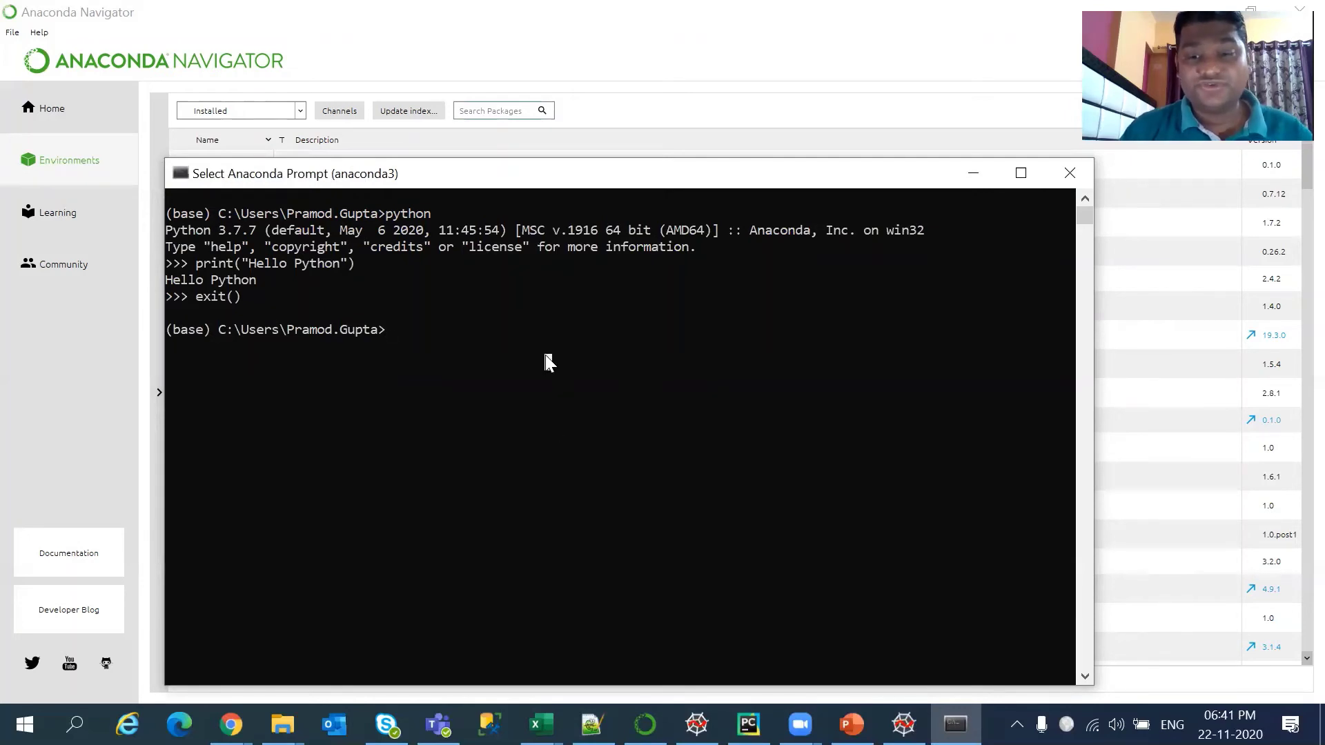
pyautogui.write('jy')
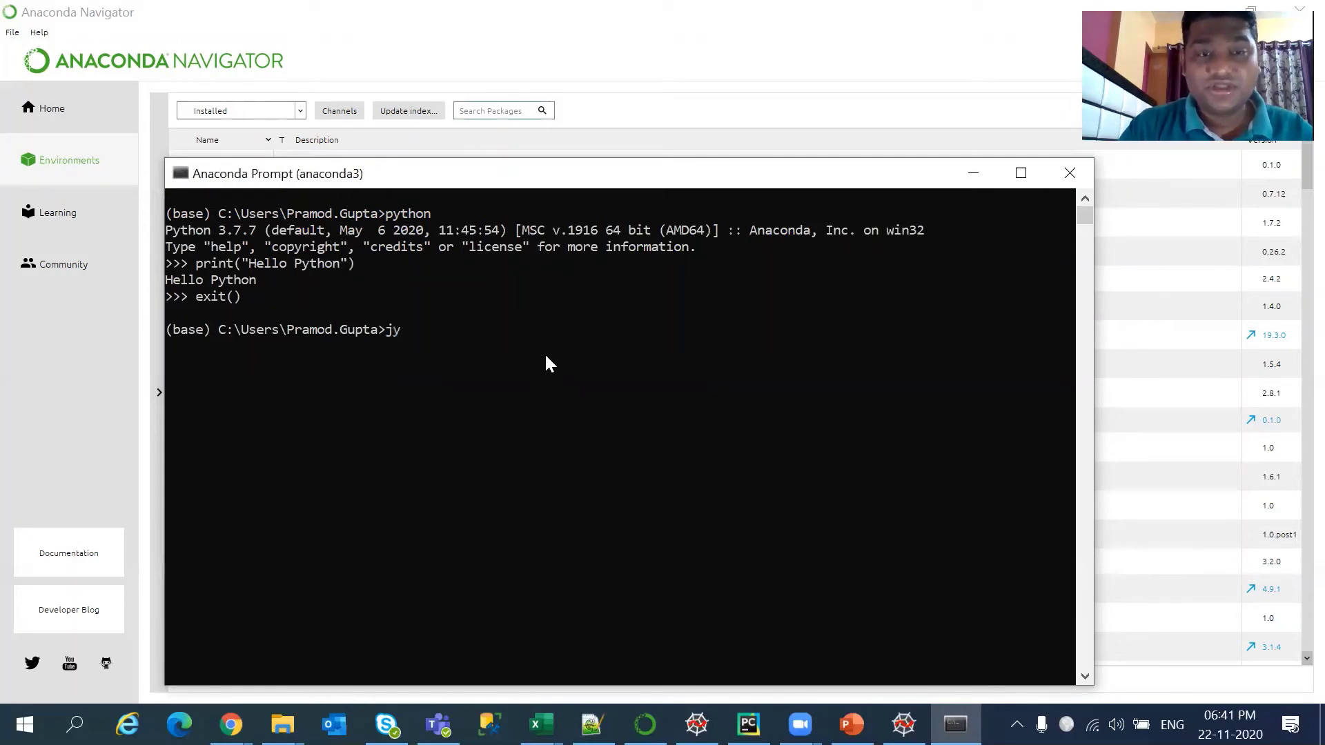
pyautogui.press('BackSpace')
pyautogui.press('BackSpace')
pyautogui.write('jupyte')
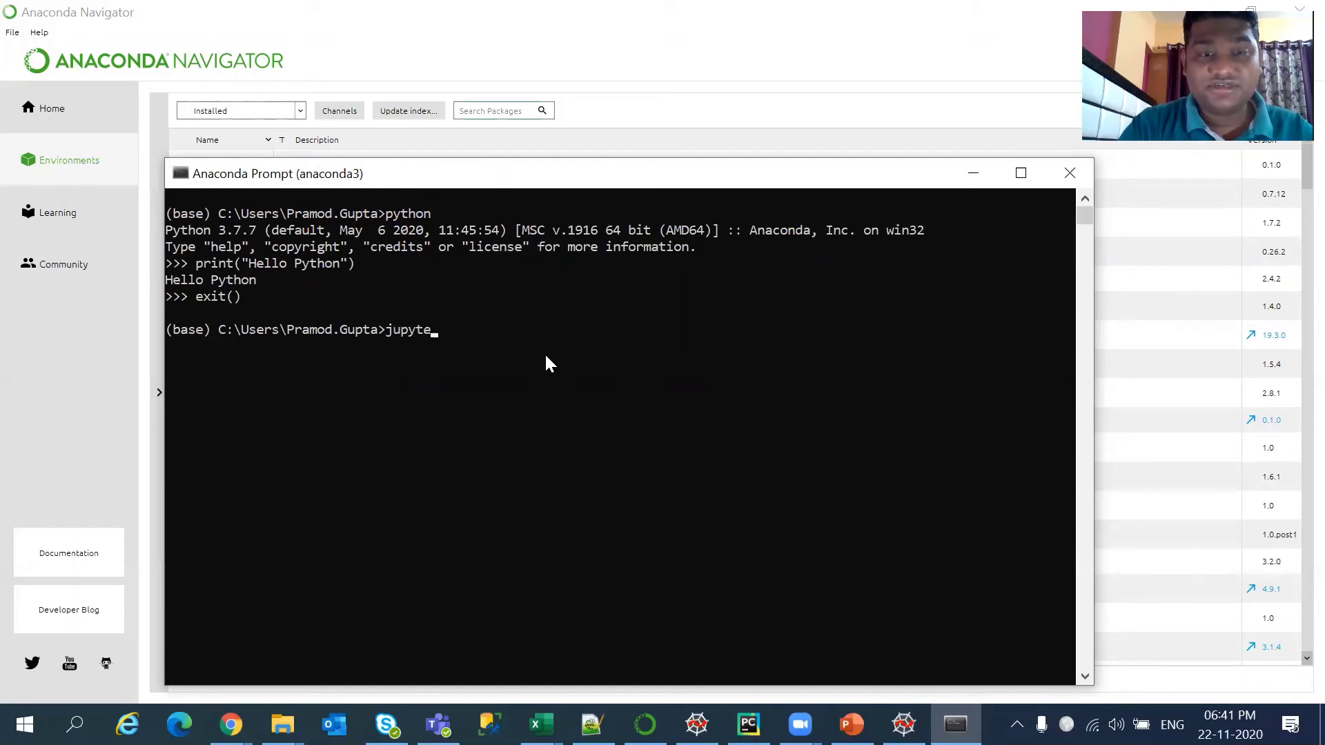
pyautogui.write('r note')
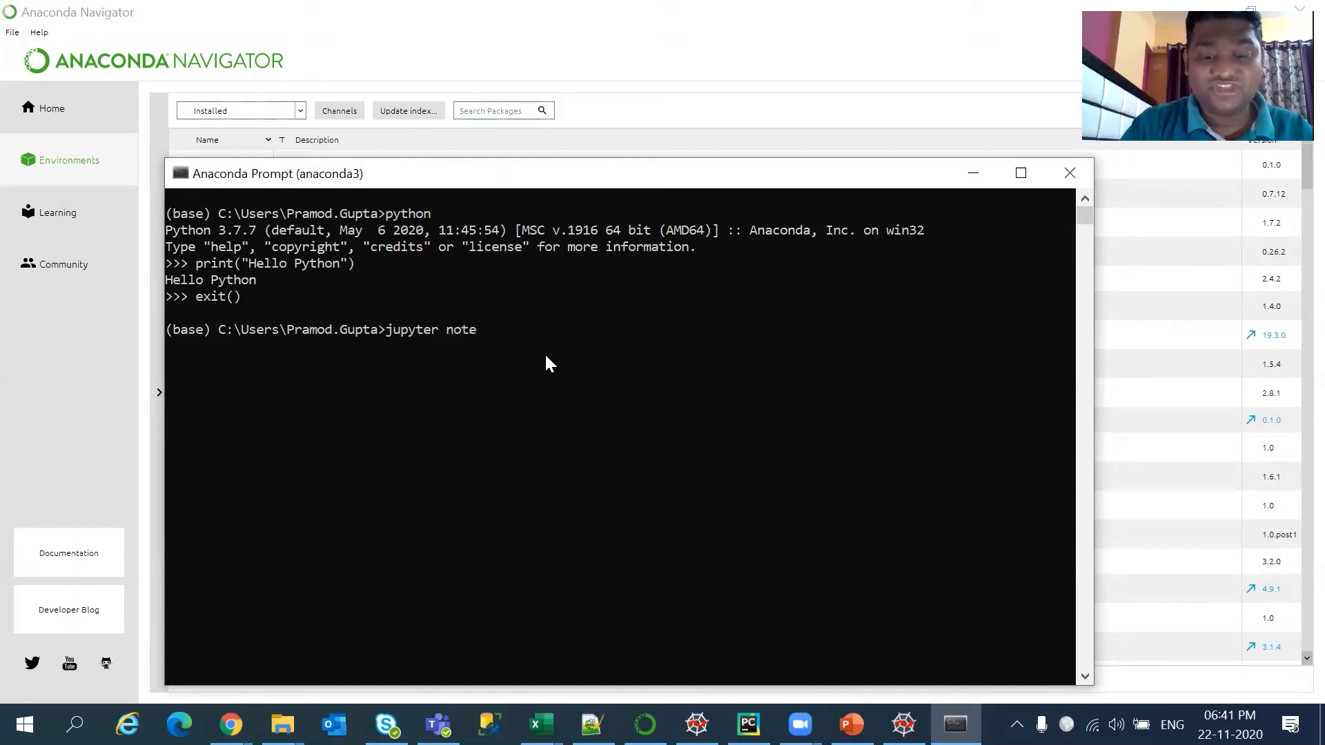
pyautogui.write('book')
pyautogui.press('Return')
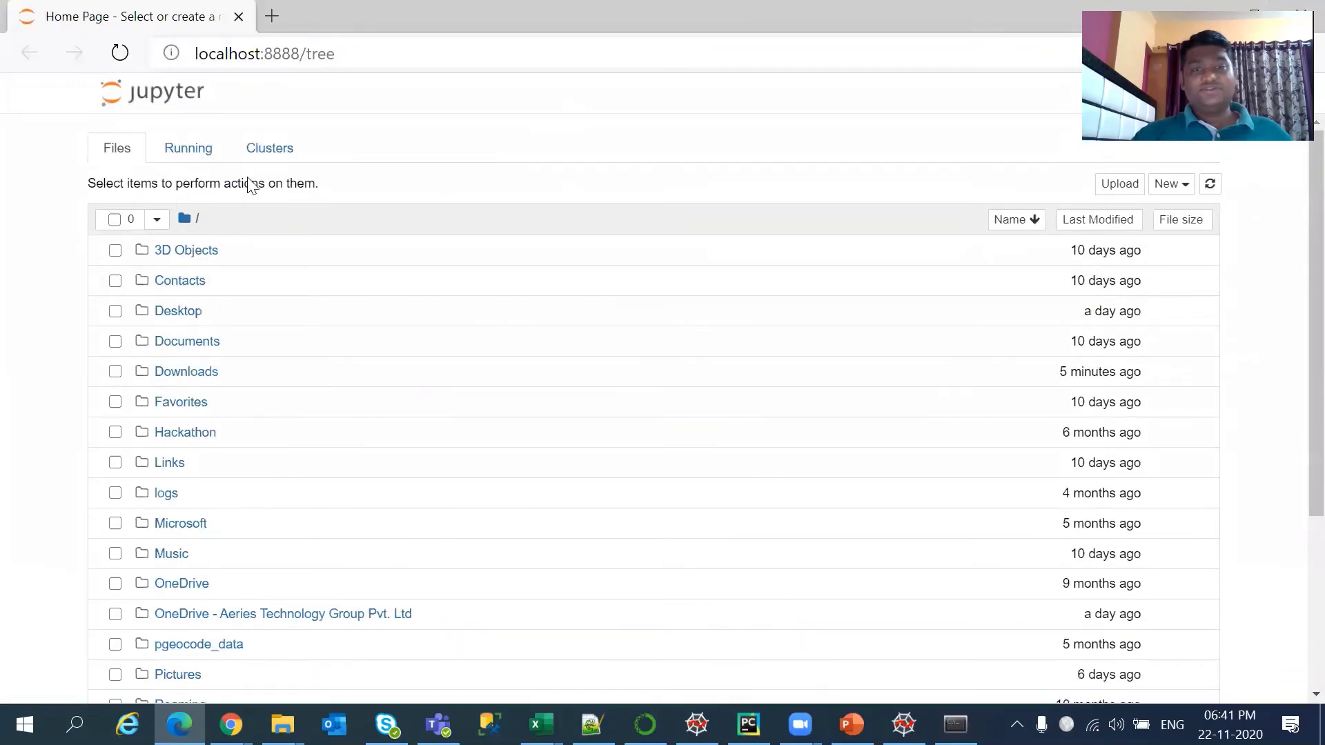
pyautogui.click(274, 24)
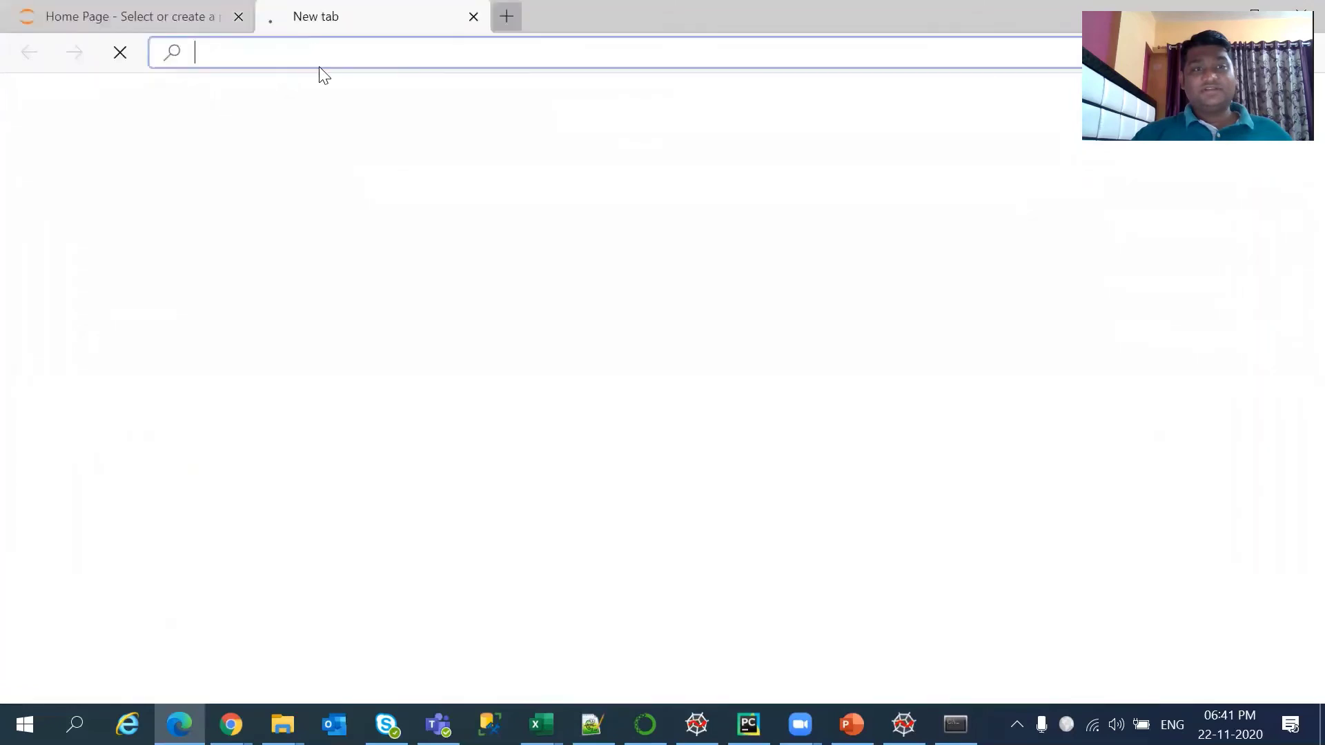
pyautogui.click(164, 14)
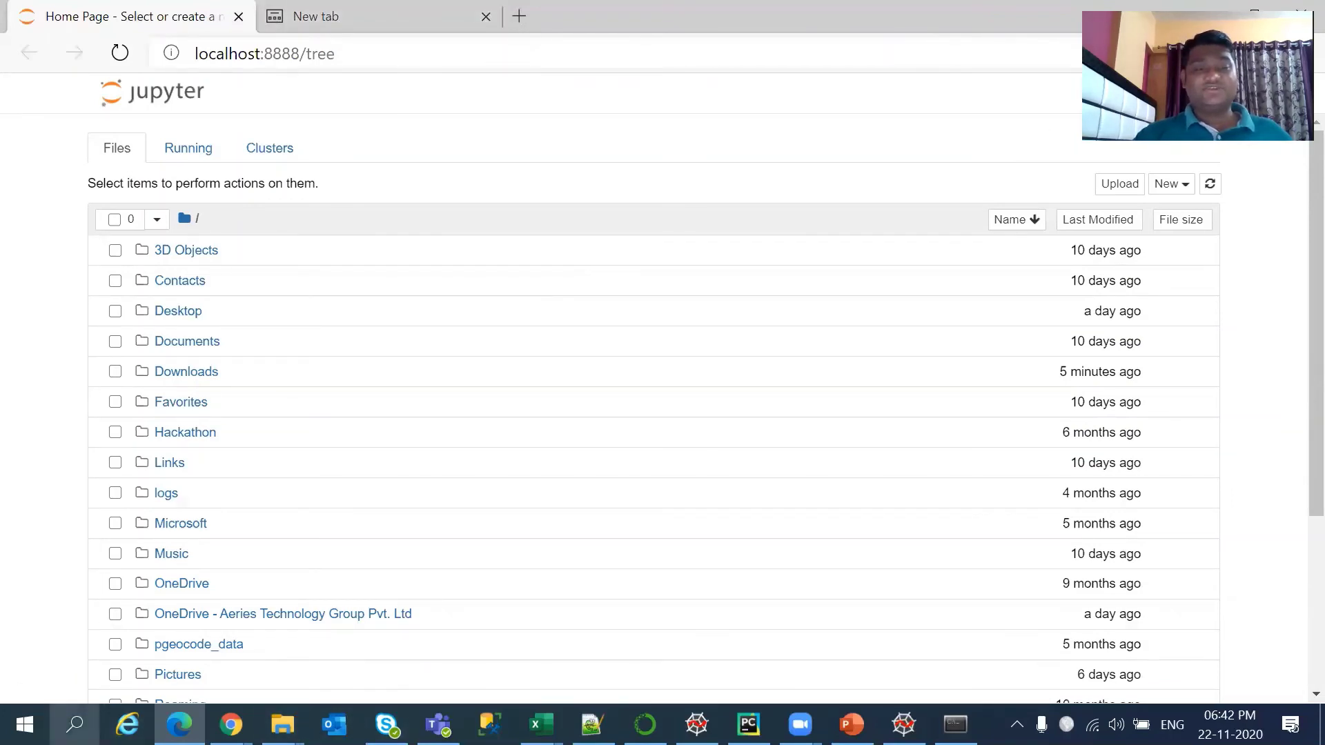
# - Look up Jupyter Notebook in the Windows search with "ju", and view the application launchers on Anaconda Navigator's Home page
pyautogui.click(75, 725)
pyautogui.write('ju')
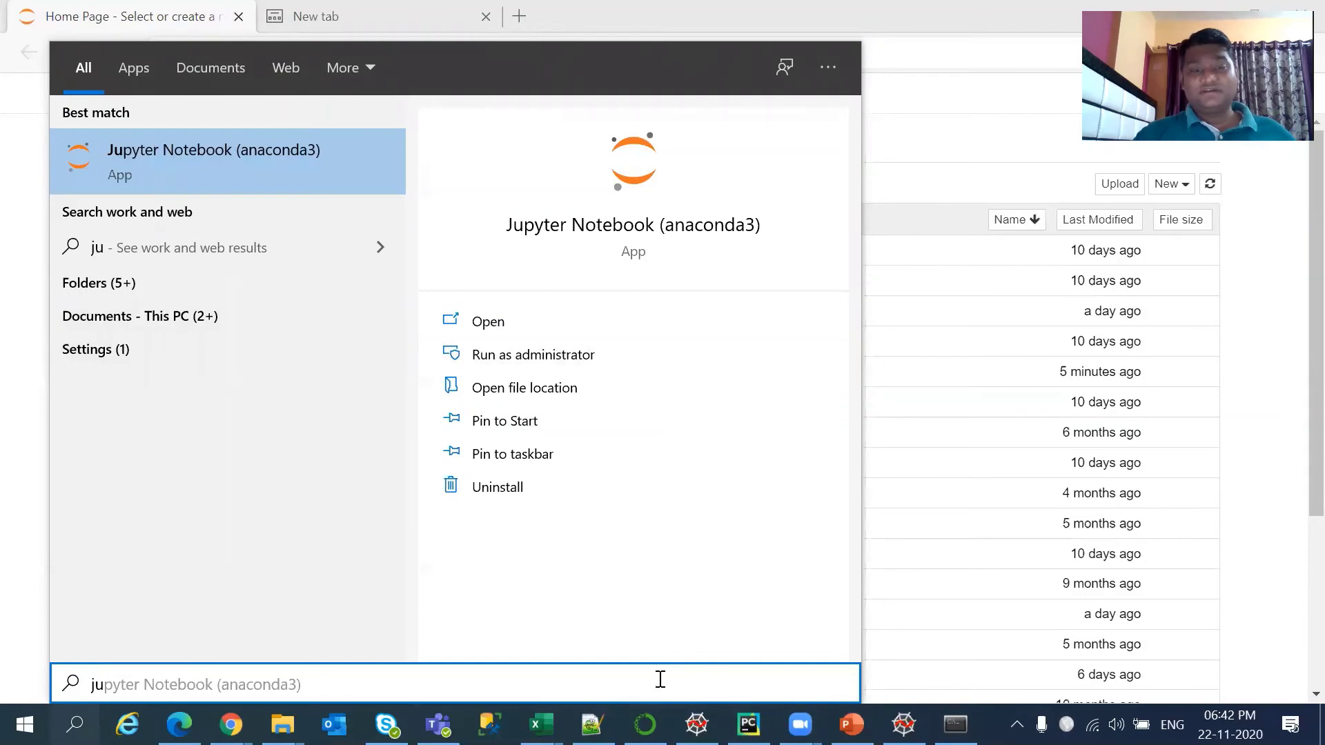
pyautogui.click(645, 725)
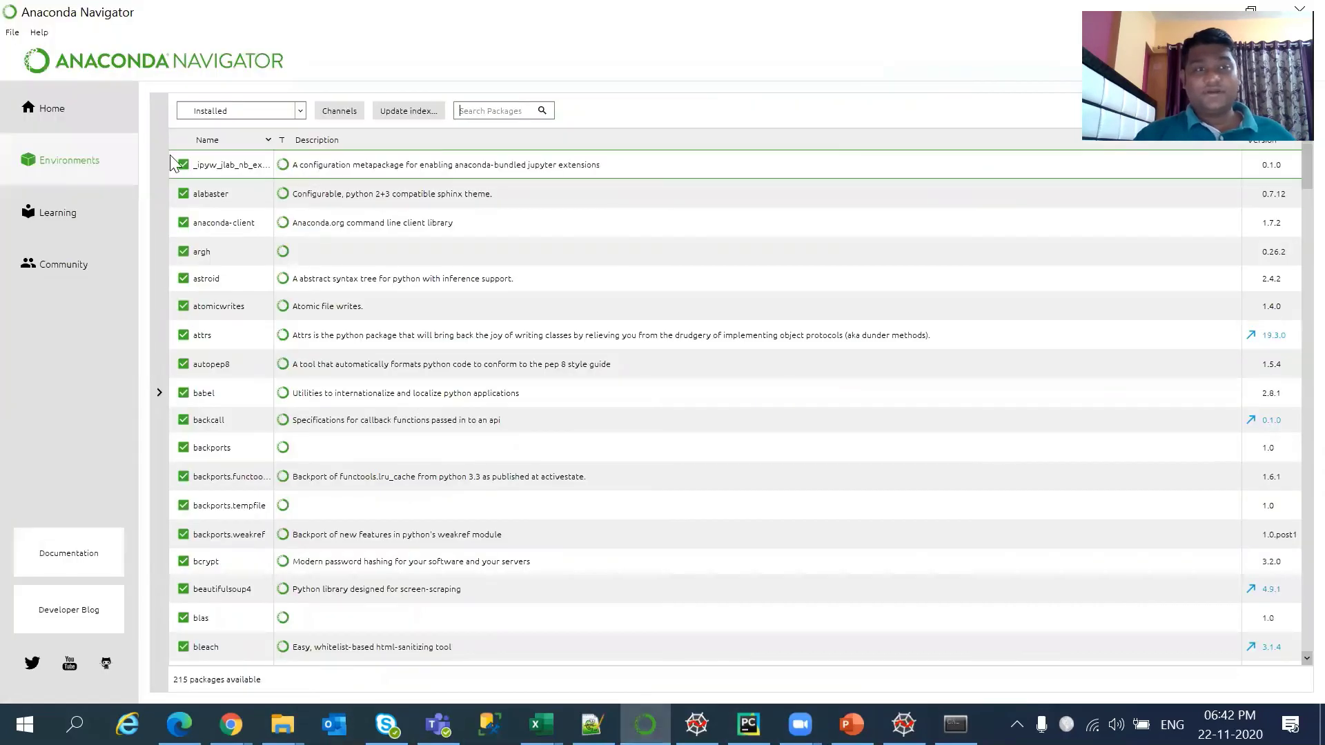
pyautogui.click(60, 115)
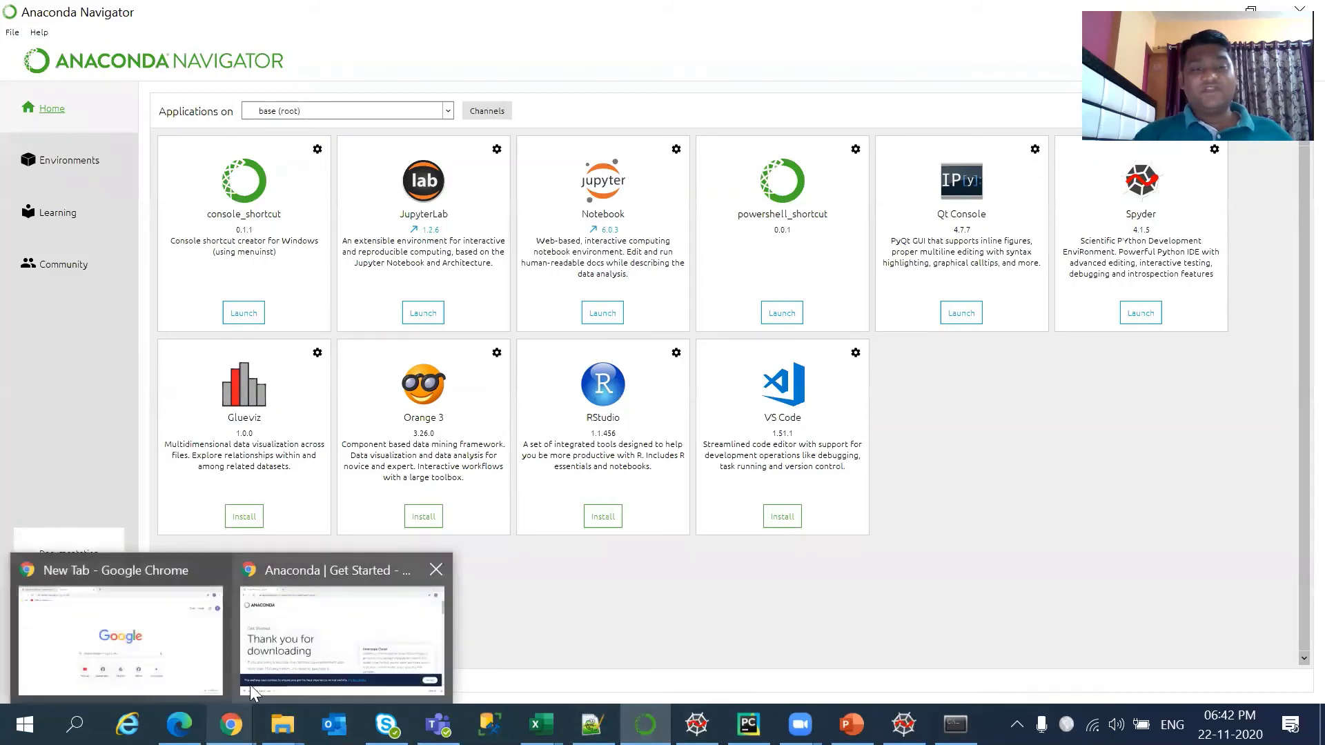
# - Switch to the Jupyter home page in Microsoft Edge and create a new Python 3 notebook
pyautogui.moveTo(697, 725)
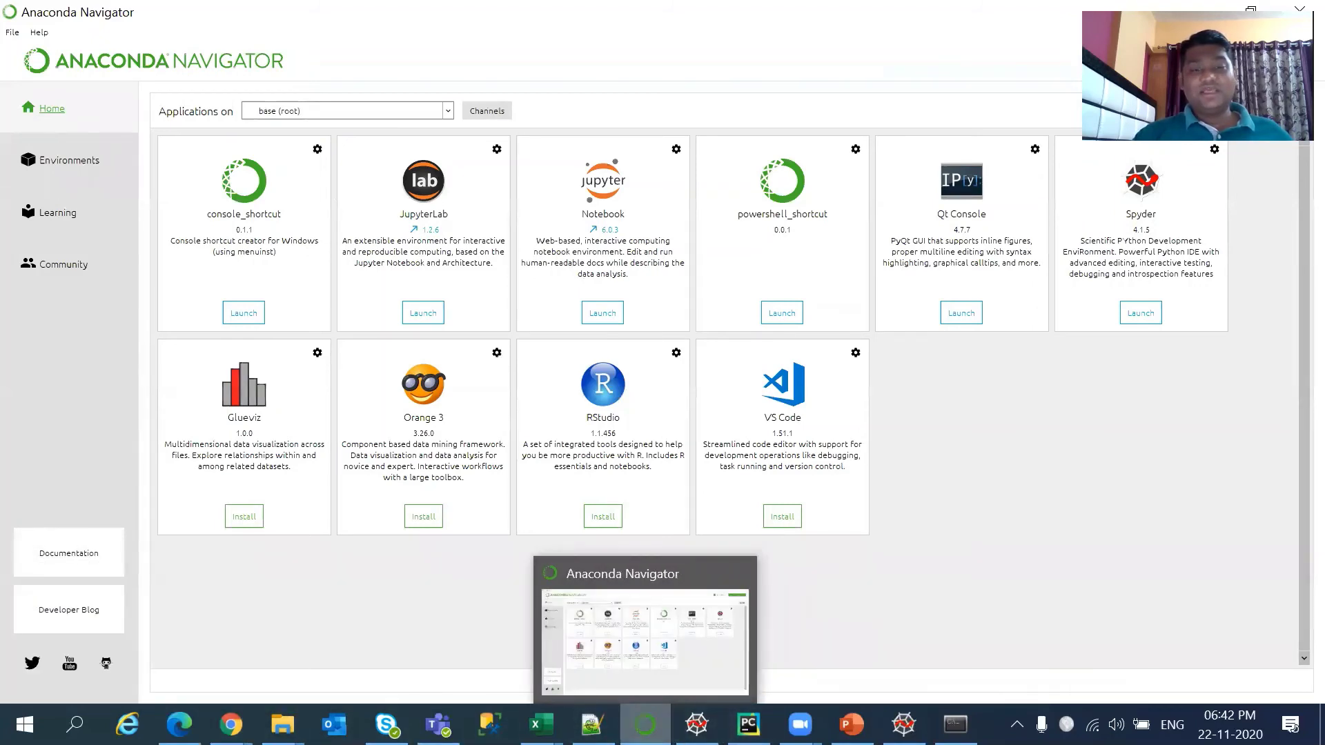
pyautogui.click(179, 724)
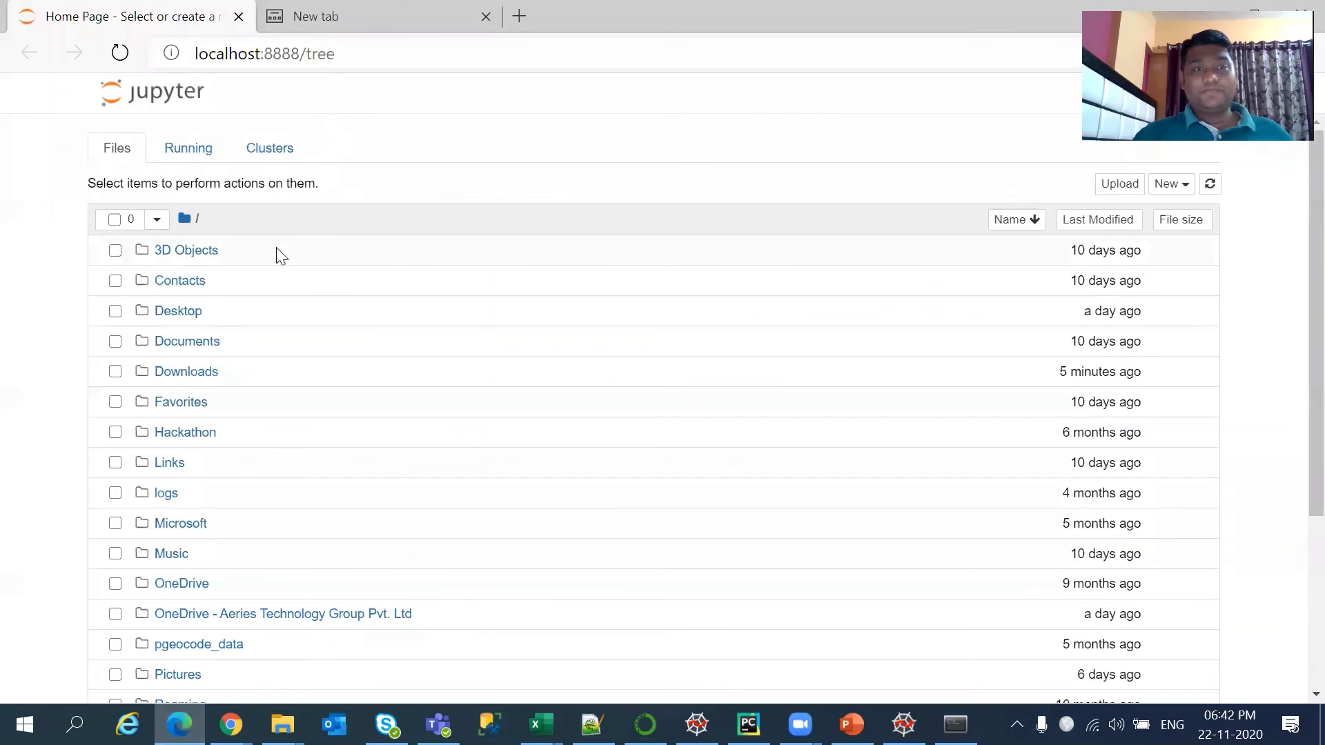
pyautogui.click(1189, 190)
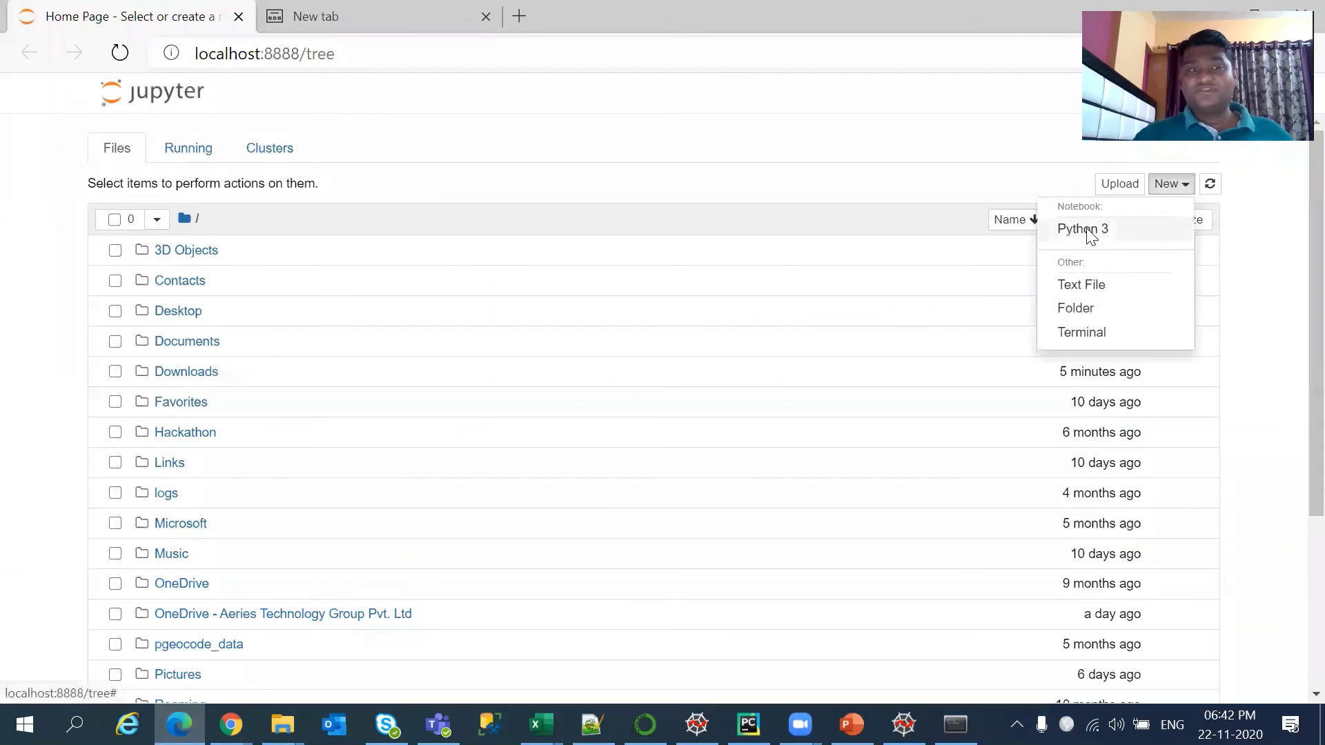
pyautogui.click(1089, 231)
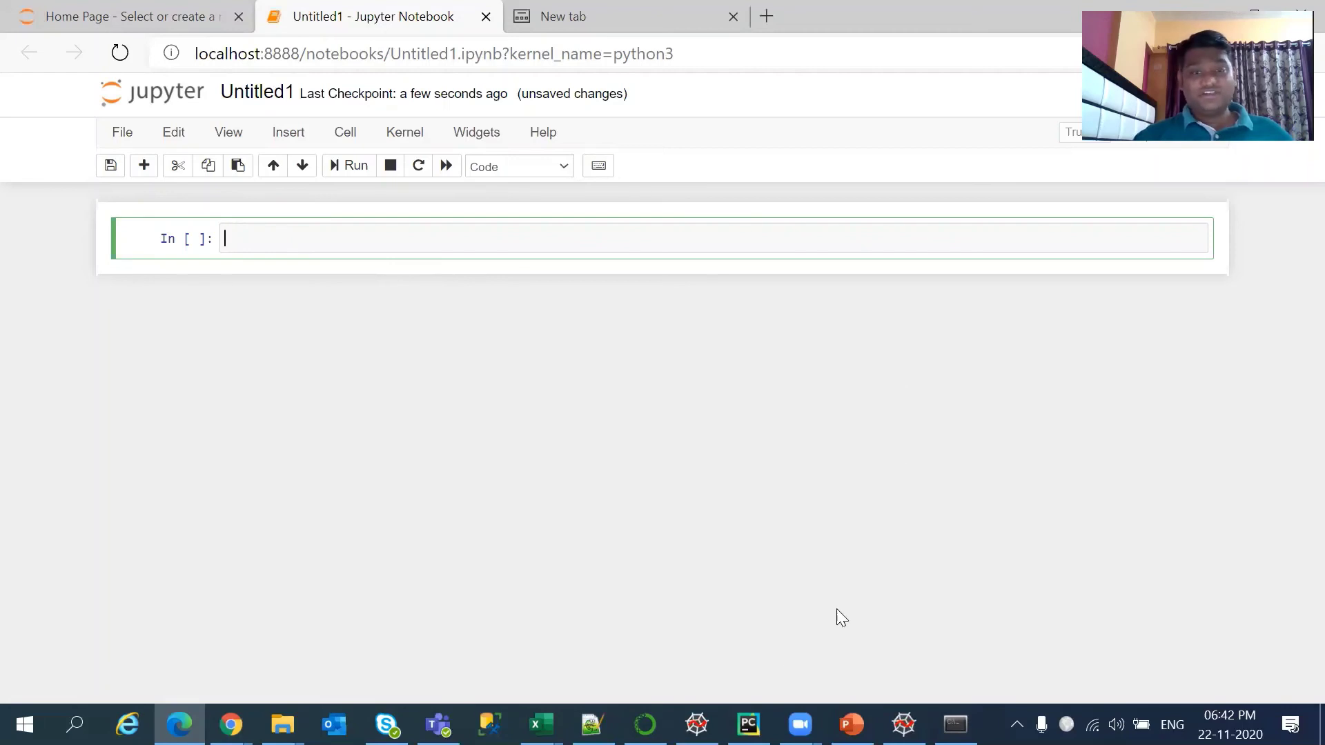
# - Switch to PyCharm, run the HelloPython configuration and examine the printed output
pyautogui.moveTo(697, 725)
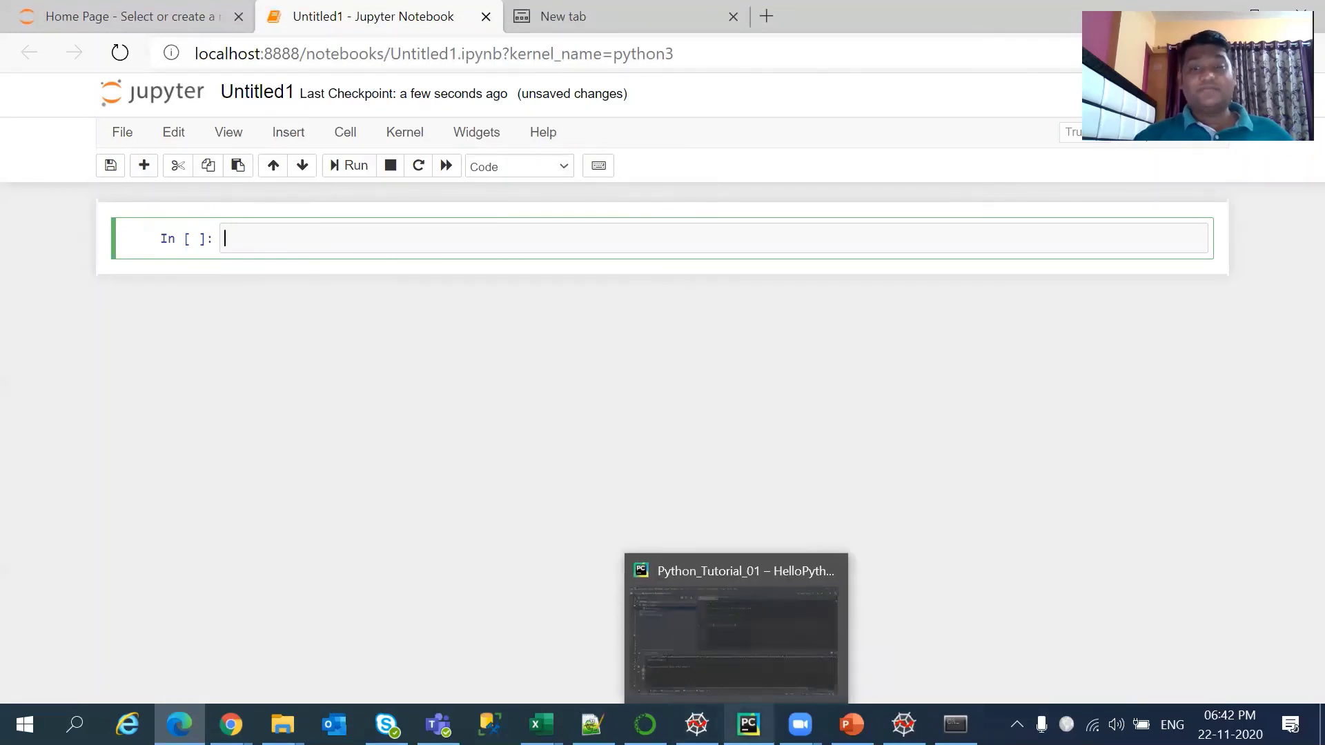
pyautogui.click(749, 725)
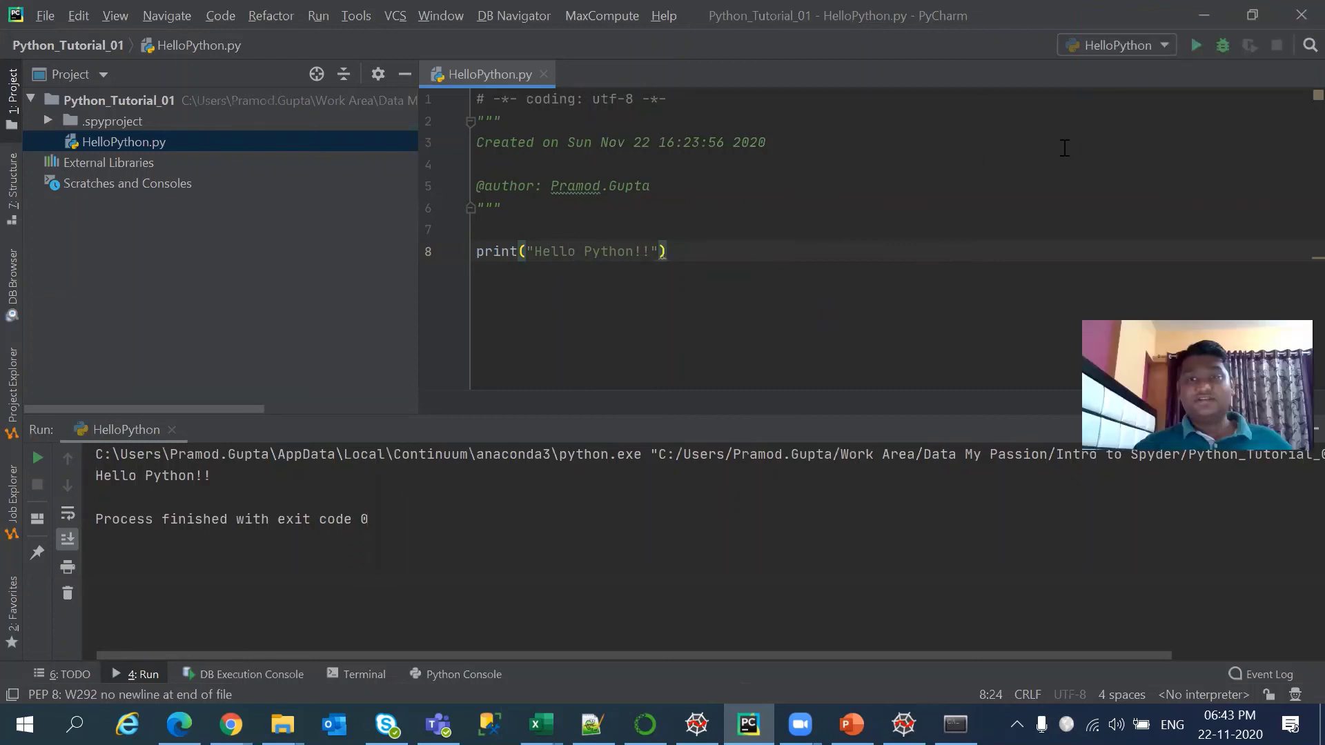
pyautogui.click(1118, 46)
pyautogui.click(1197, 45)
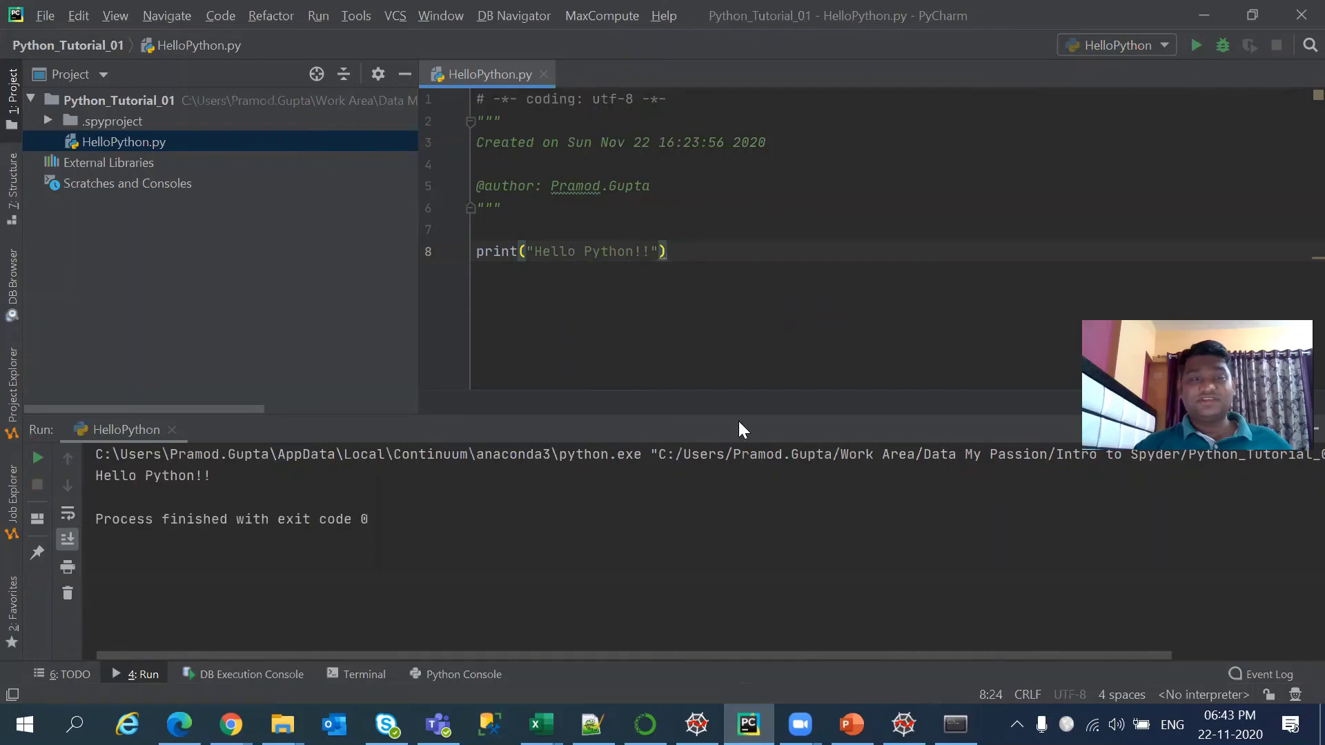
pyautogui.moveTo(214, 476); pyautogui.dragTo(113, 476)
pyautogui.click(791, 257)
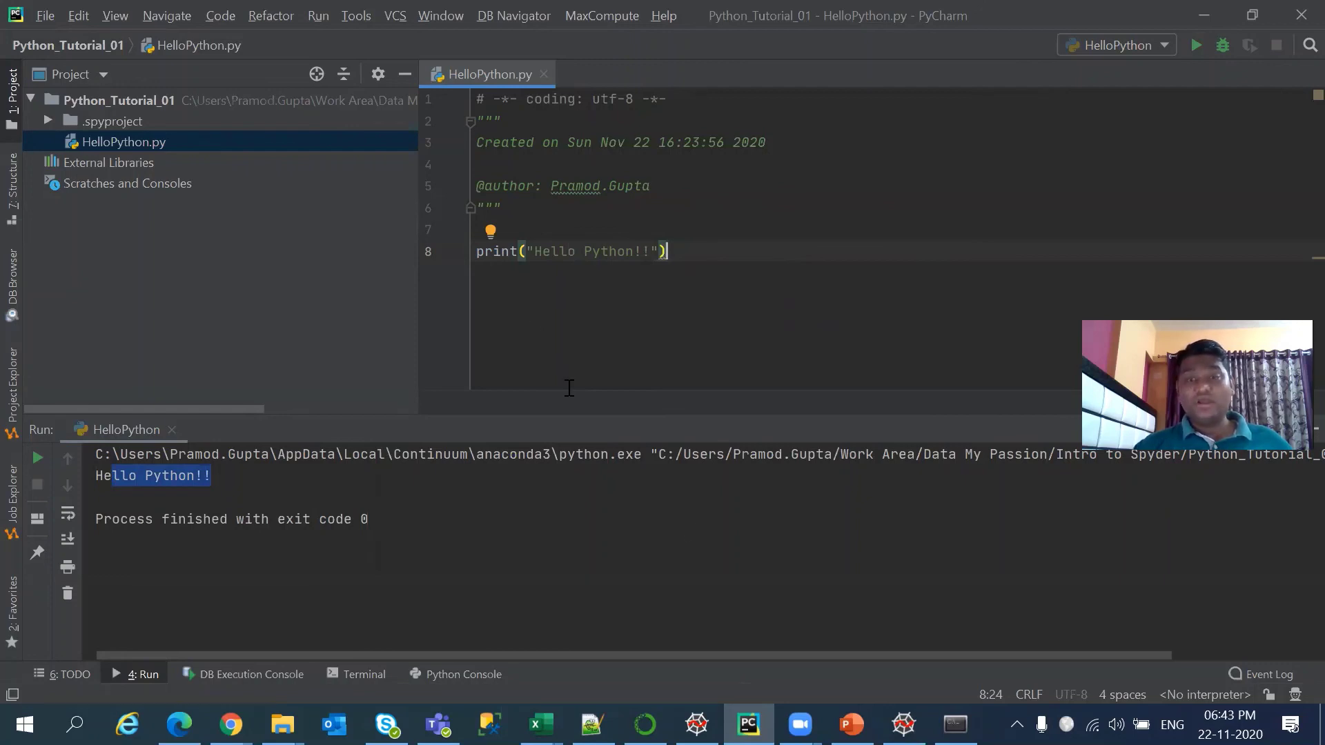
# - Switch to Spyder, dismiss both monitor scale messages and run HelloPython.py in the IPython console
pyautogui.click(697, 725)
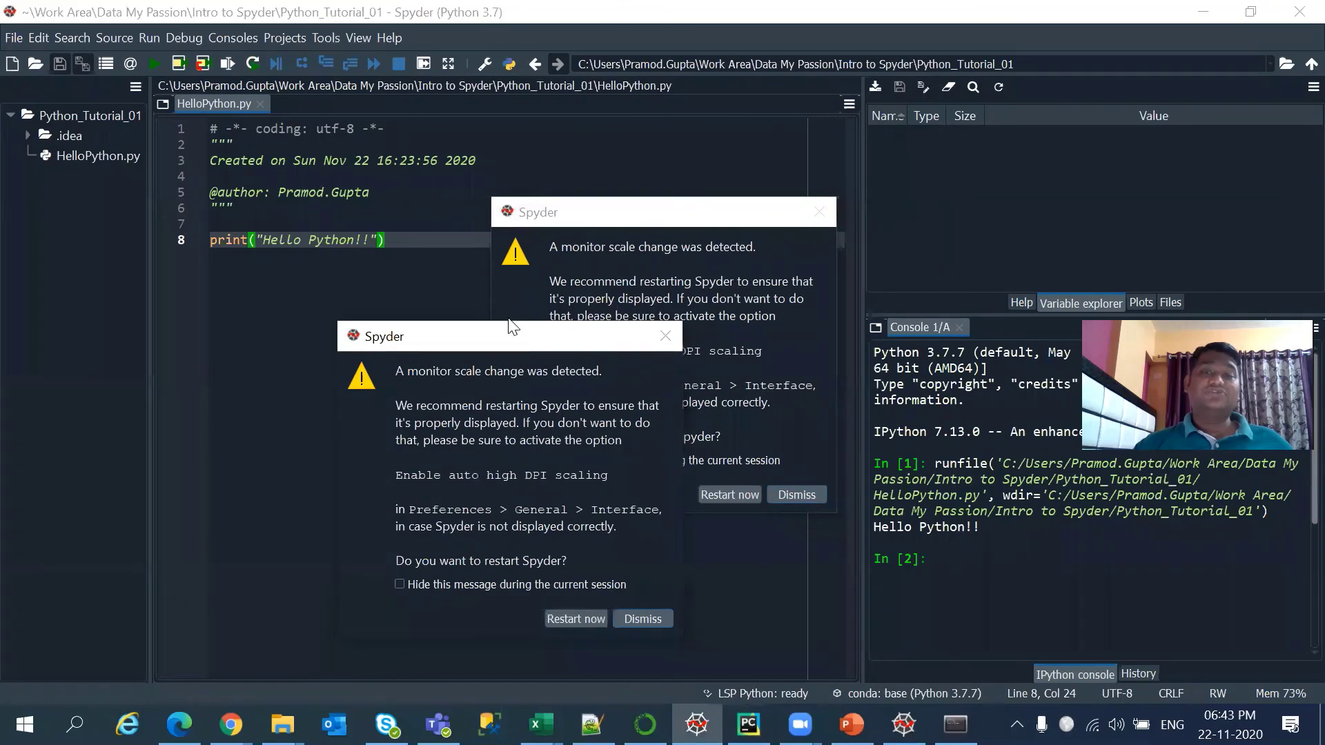
pyautogui.click(644, 619)
pyautogui.click(801, 495)
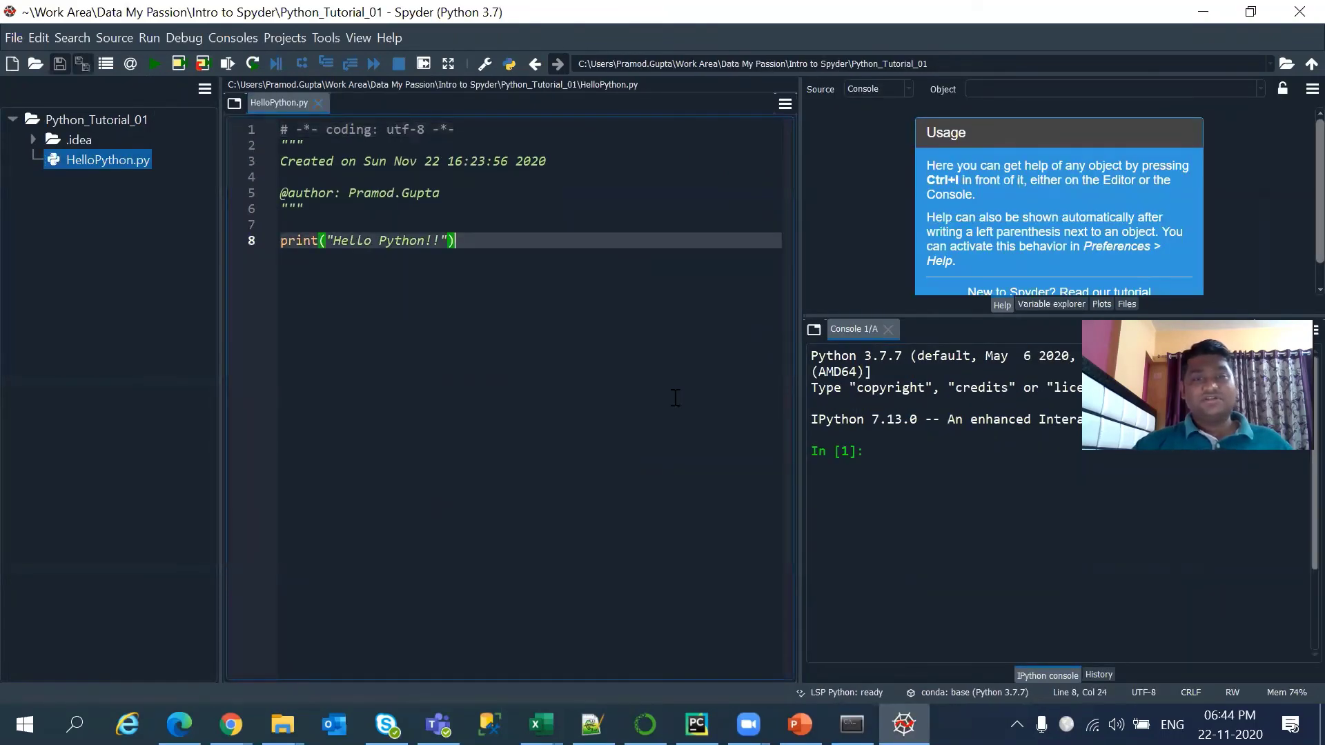
pyautogui.click(154, 62)
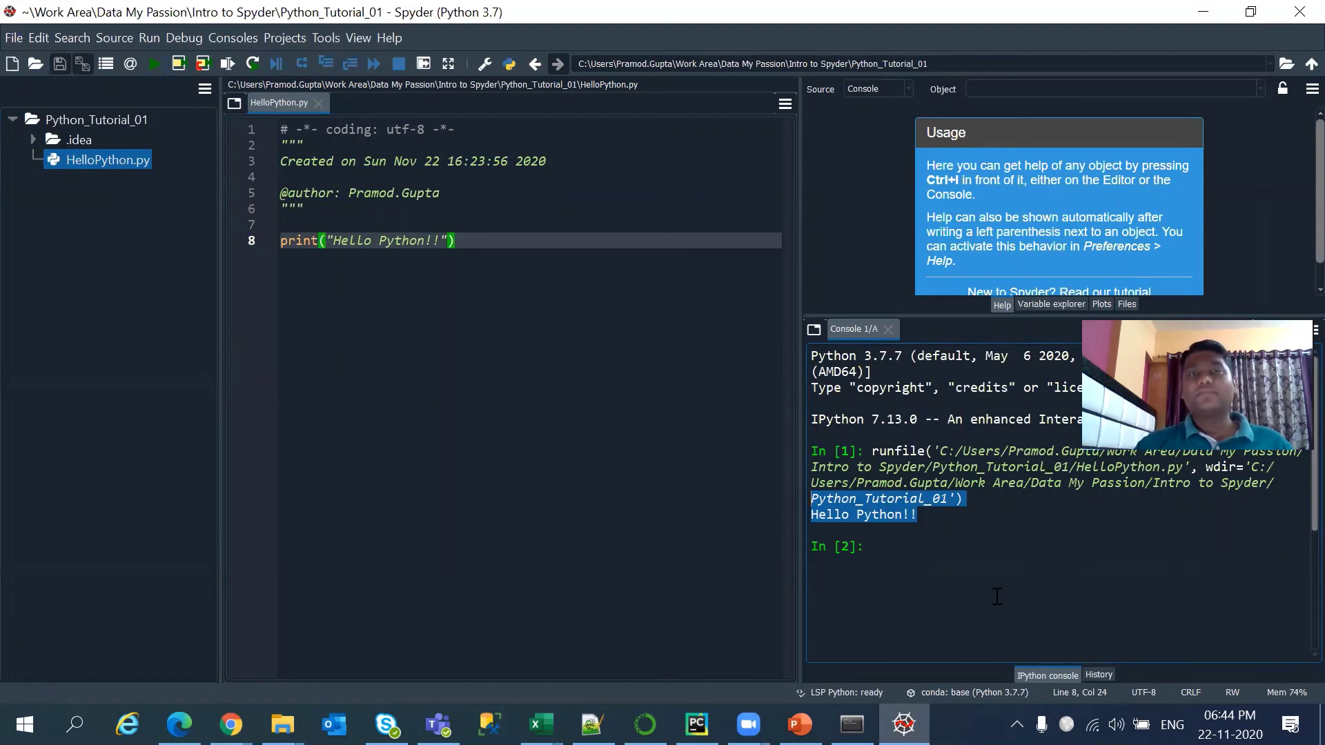
pyautogui.click(664, 585)
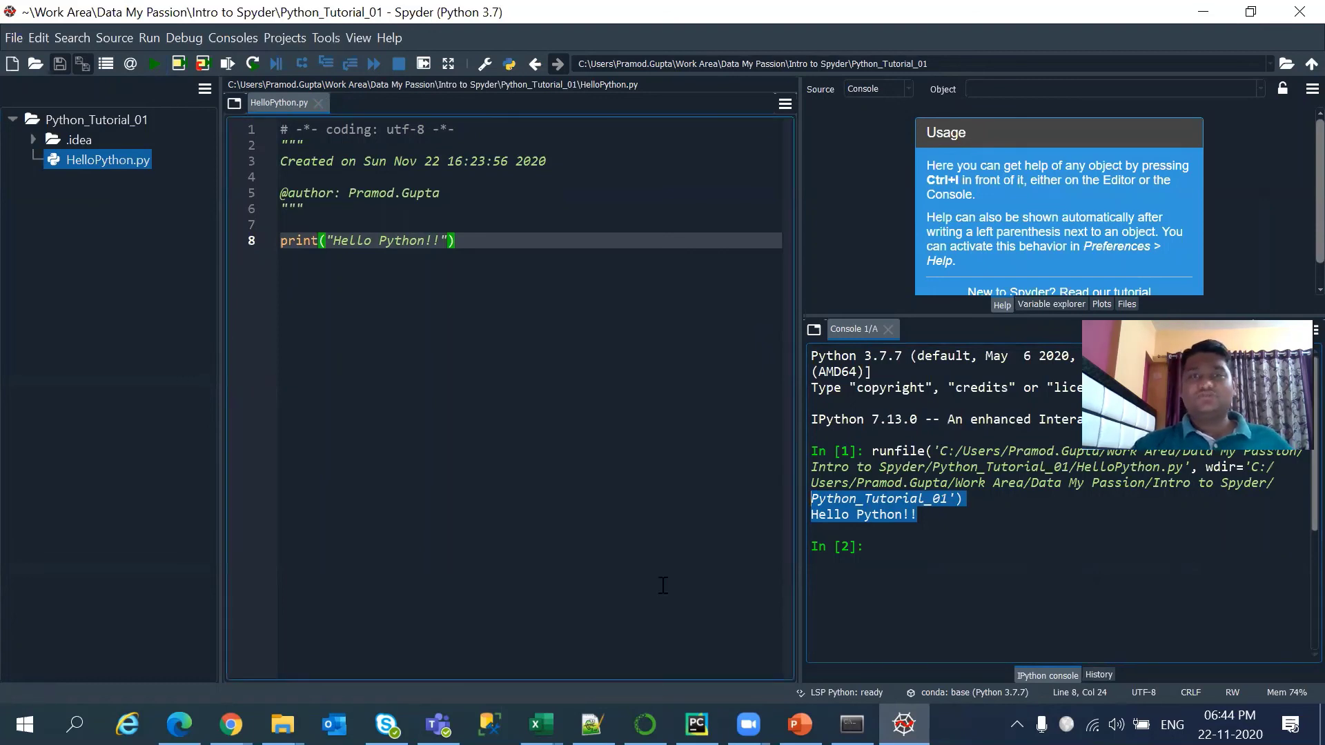